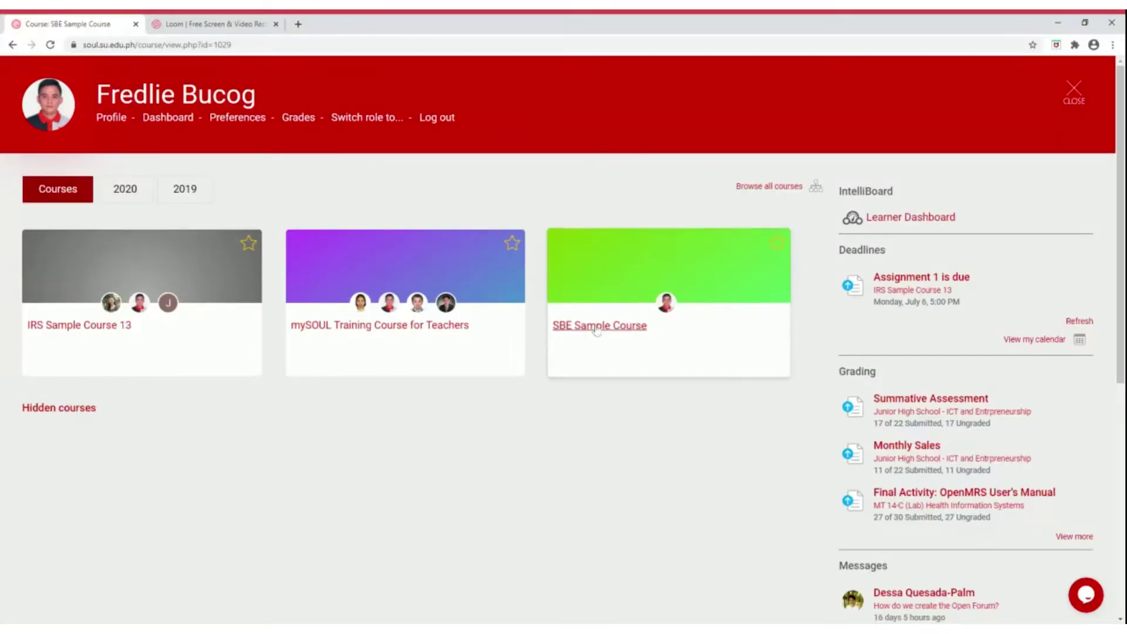
Open the SBE Sample Course and go to its Gradebook setup page from the Admin menu.
{"action": "left_click", "coordinate": [596, 327]}
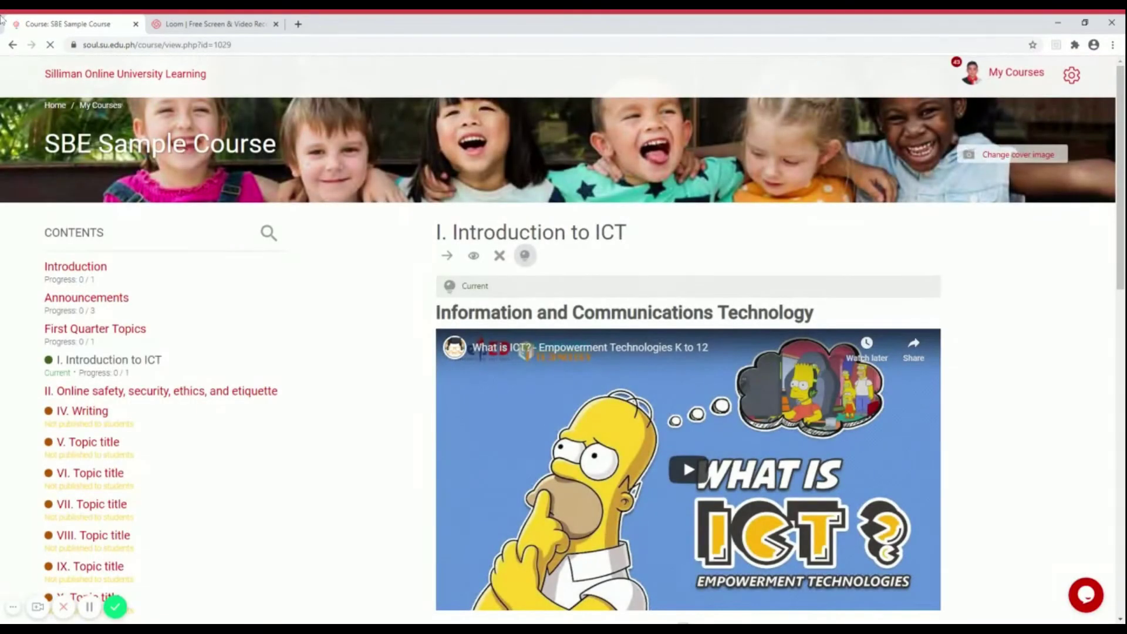
{"action": "left_click", "coordinate": [1072, 83]}
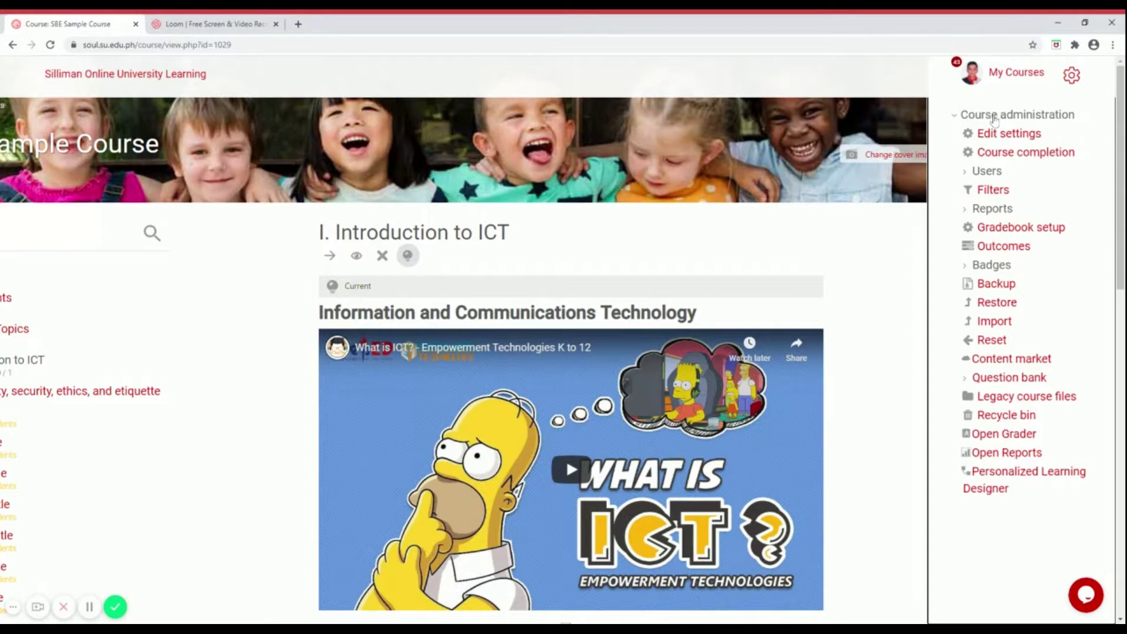
{"action": "left_click", "coordinate": [1019, 230]}
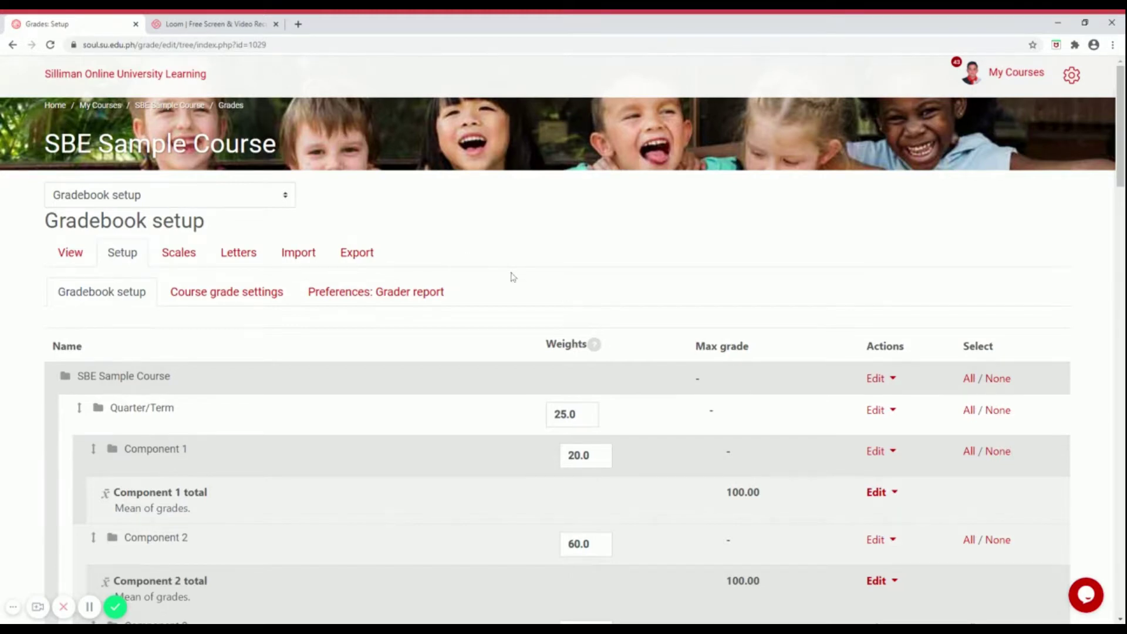
{"action": "scroll", "coordinate": [496, 284], "scroll_direction": "down", "scroll_amount": 2}
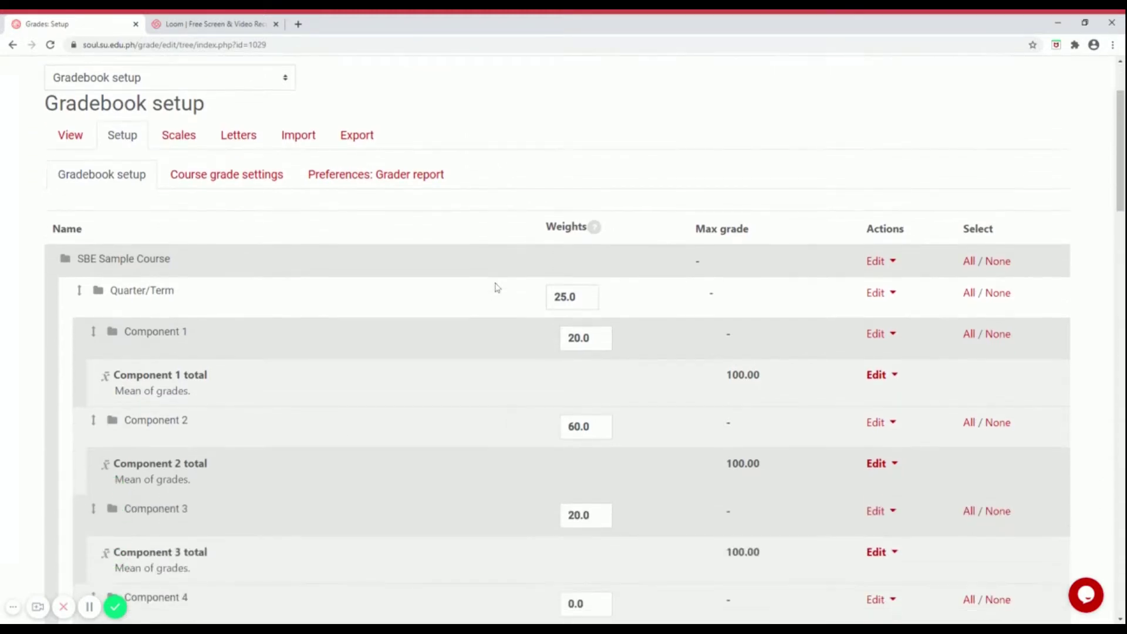
{"action": "scroll", "coordinate": [496, 287], "scroll_direction": "down", "scroll_amount": 4}
{"action": "scroll", "coordinate": [491, 287], "scroll_direction": "down", "scroll_amount": 15}
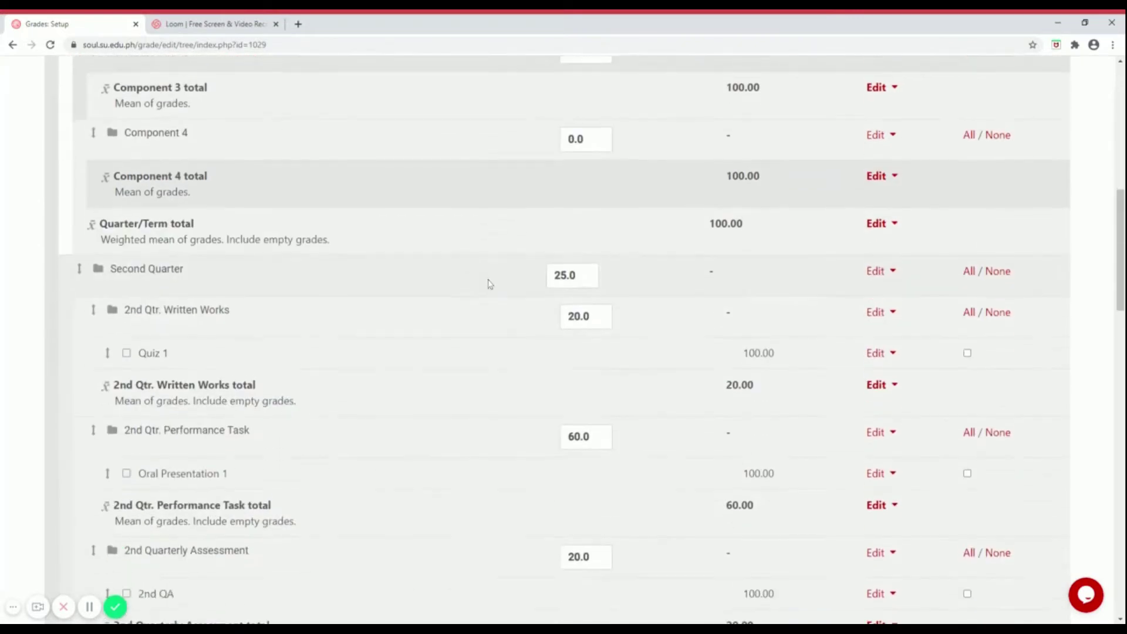
{"action": "scroll", "coordinate": [493, 290], "scroll_direction": "down", "scroll_amount": 9}
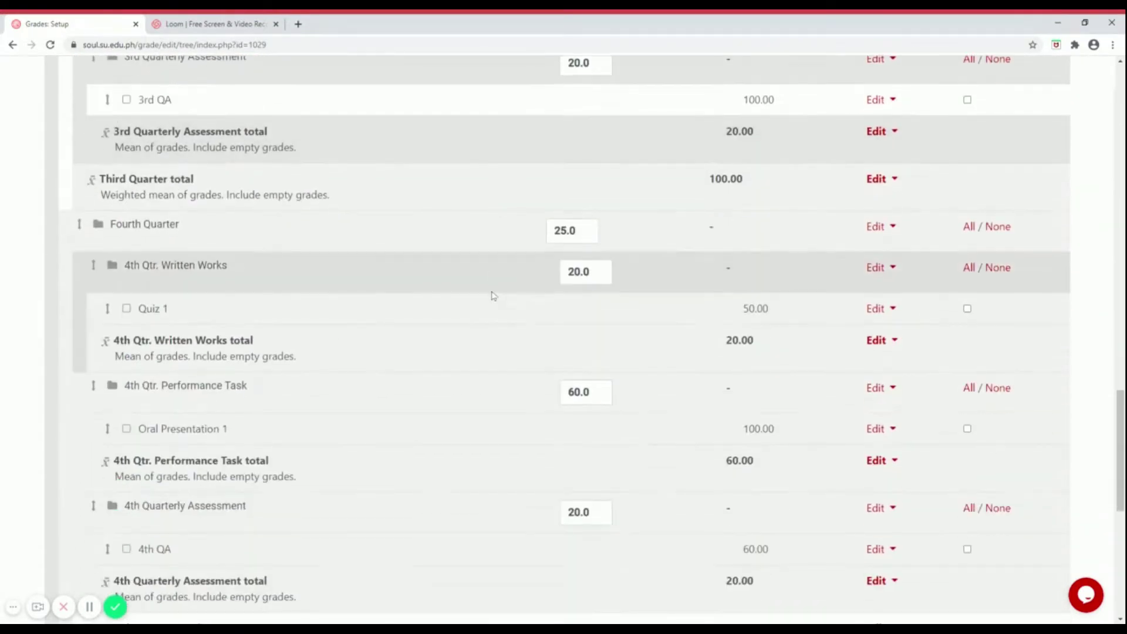
{"action": "scroll", "coordinate": [496, 288], "scroll_direction": "up", "scroll_amount": 5}
{"action": "scroll", "coordinate": [499, 288], "scroll_direction": "up", "scroll_amount": 10}
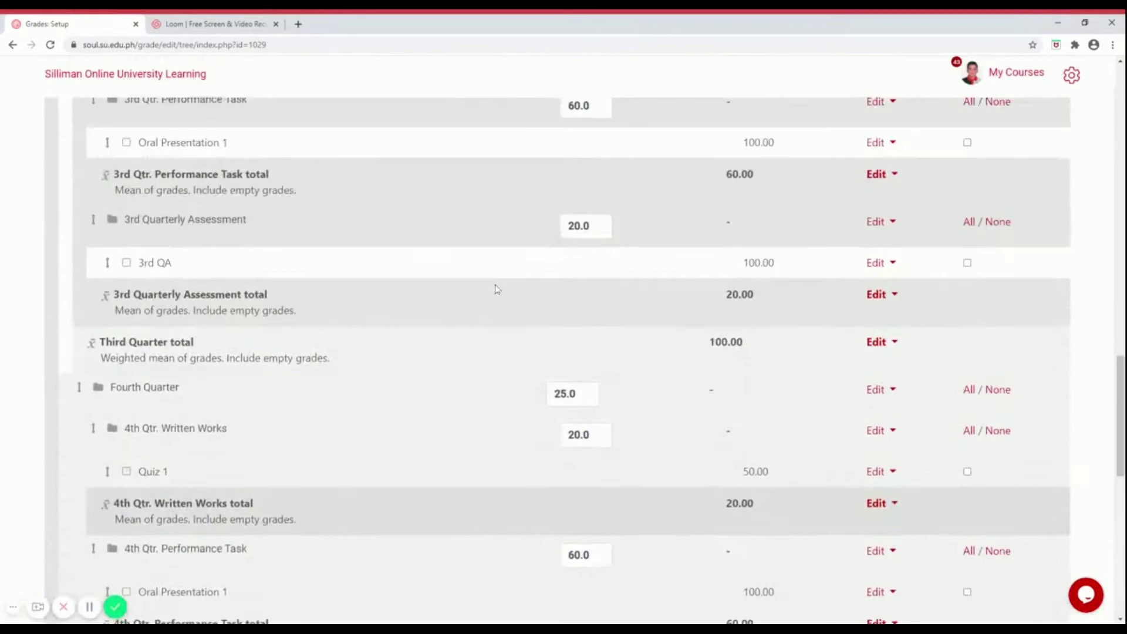
{"action": "scroll", "coordinate": [503, 285], "scroll_direction": "up", "scroll_amount": 8}
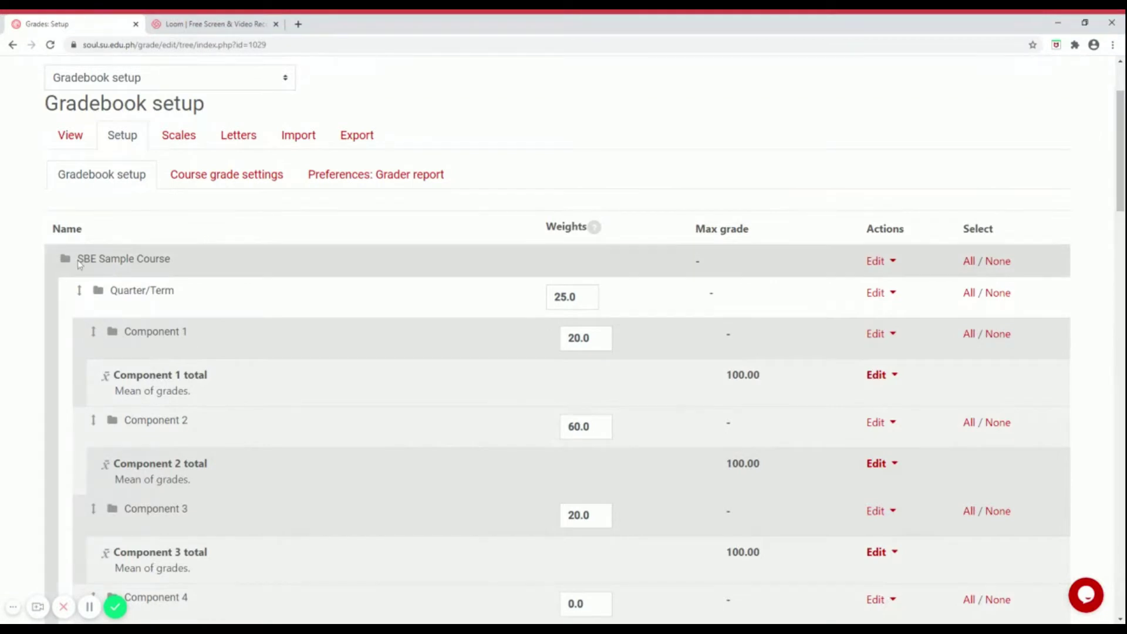
{"action": "left_click_drag", "start_coordinate": [78, 261], "coordinate": [180, 265]}
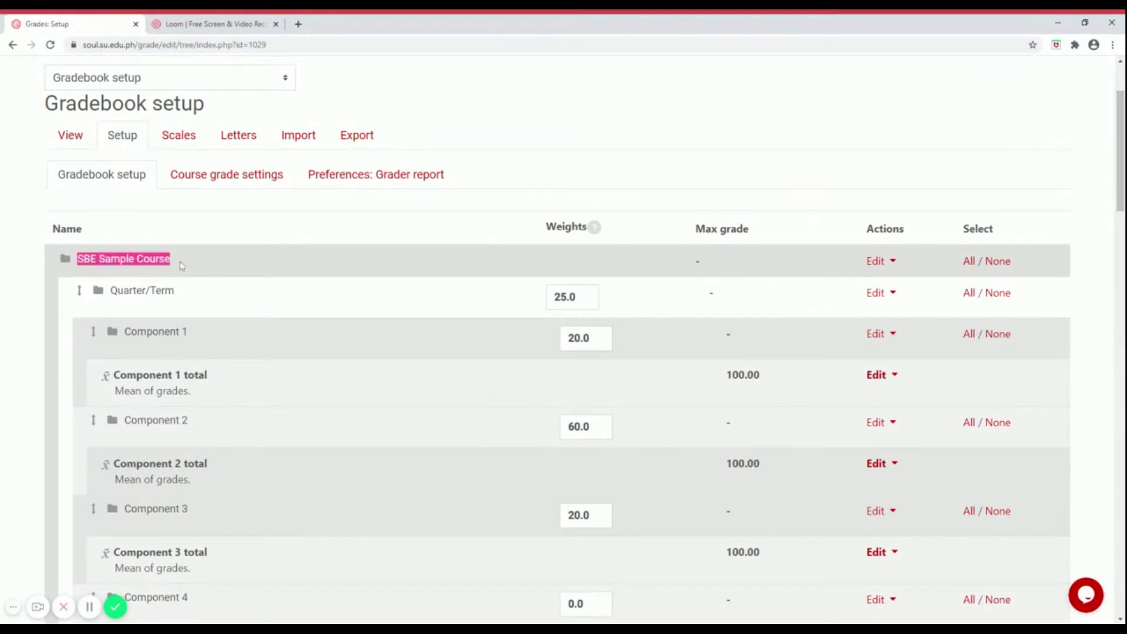
{"action": "left_click_drag", "start_coordinate": [110, 291], "coordinate": [187, 295]}
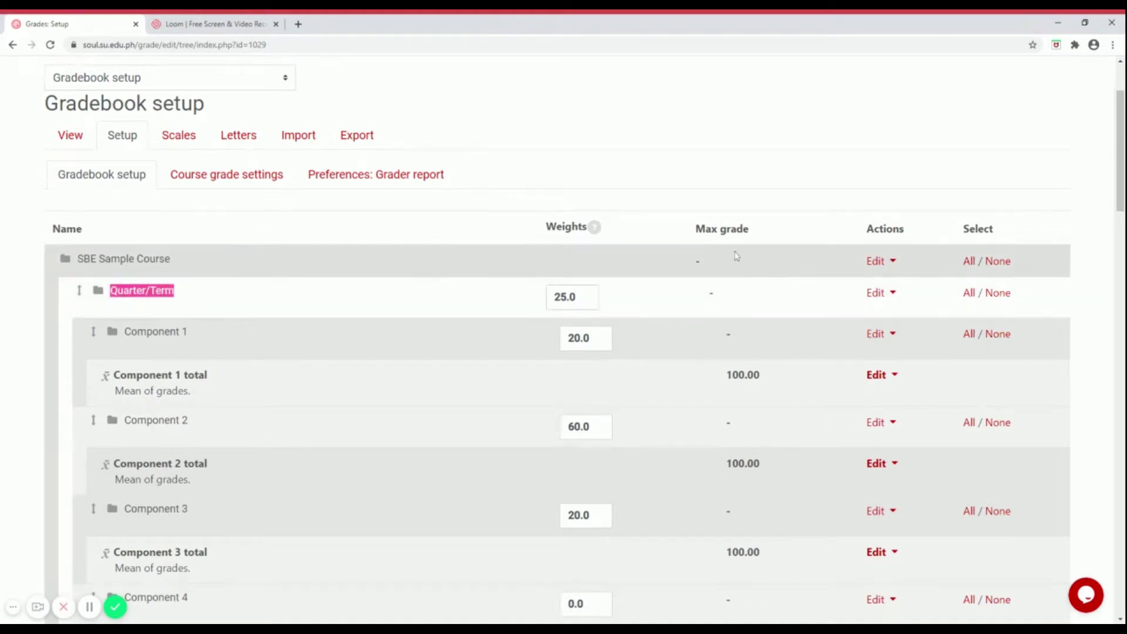
Rename the Quarter/Term category to 'First Quarter' and save the category settings.
{"action": "left_click", "coordinate": [890, 293]}
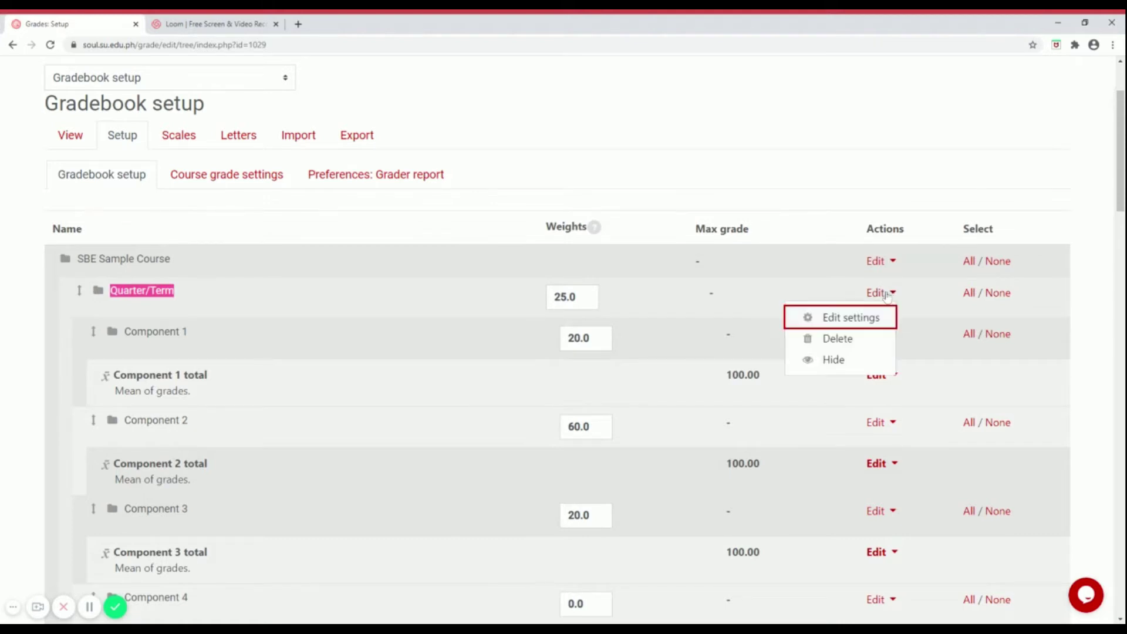
{"action": "left_click", "coordinate": [843, 320]}
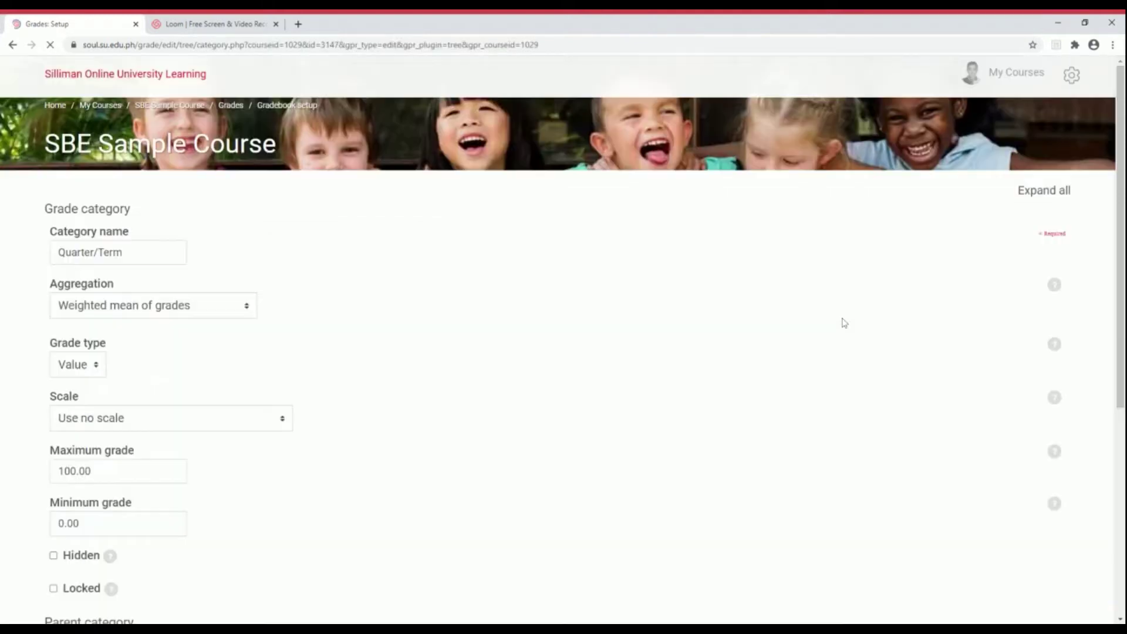
{"action": "left_click", "coordinate": [101, 252]}
{"action": "key", "text": "BackSpace"}
{"action": "key", "text": "BackSpace"}
{"action": "key", "text": "BackSpace"}
{"action": "key", "text": "BackSpace"}
{"action": "key", "text": "BackSpace"}
{"action": "key", "text": "BackSpace"}
{"action": "key", "text": "BackSpace"}
{"action": "key", "text": "BackSpace"}
{"action": "key", "text": "BackSpace"}
{"action": "key", "text": "BackSpace"}
{"action": "key", "text": "BackSpace"}
{"action": "key", "text": "BackSpace"}
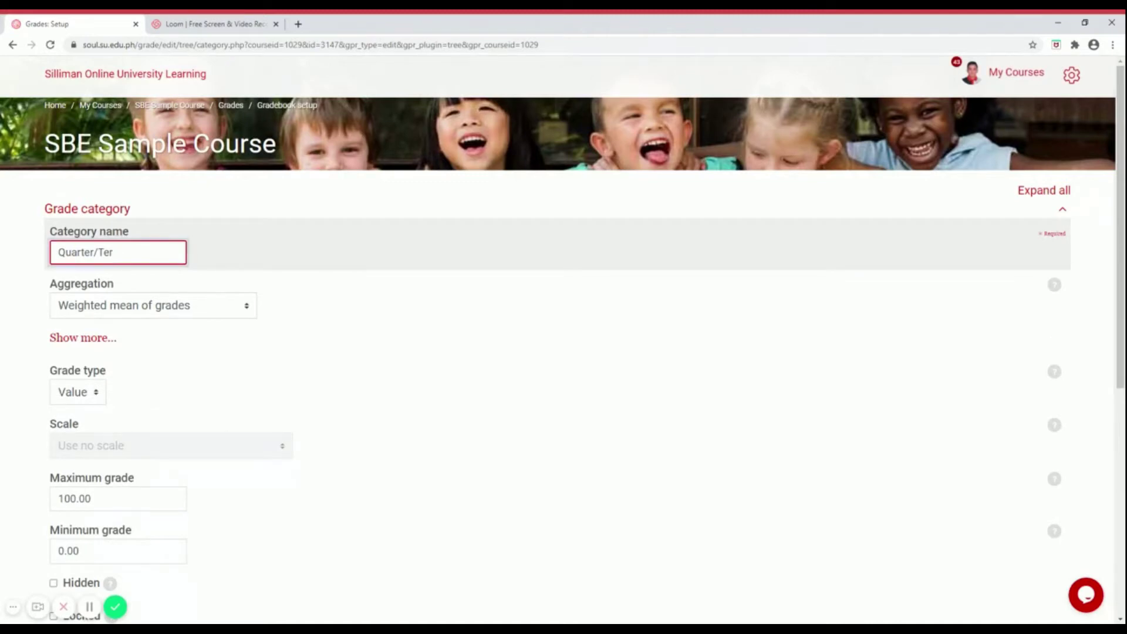
{"action": "type", "text": "First Quarter"}
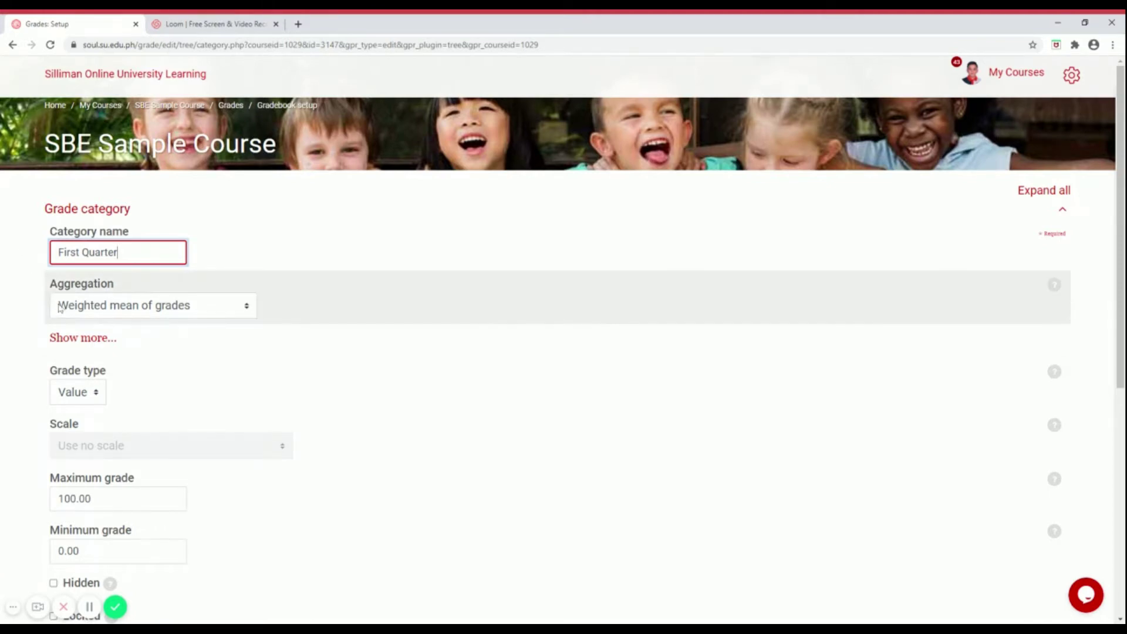
{"action": "left_click", "coordinate": [59, 339]}
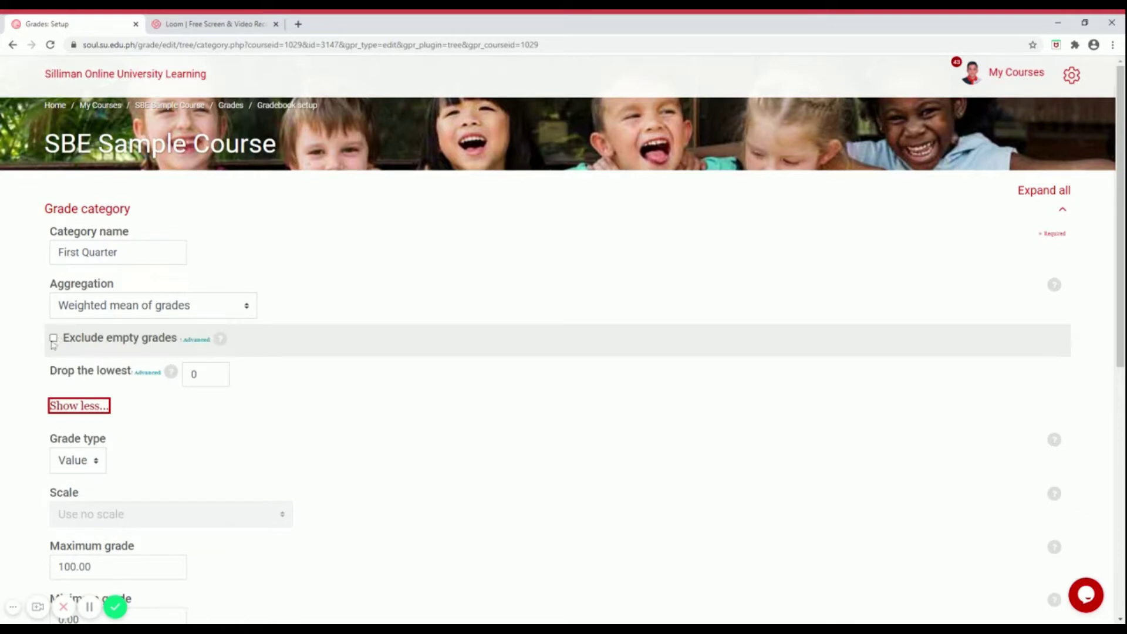
{"action": "left_click", "coordinate": [54, 339]}
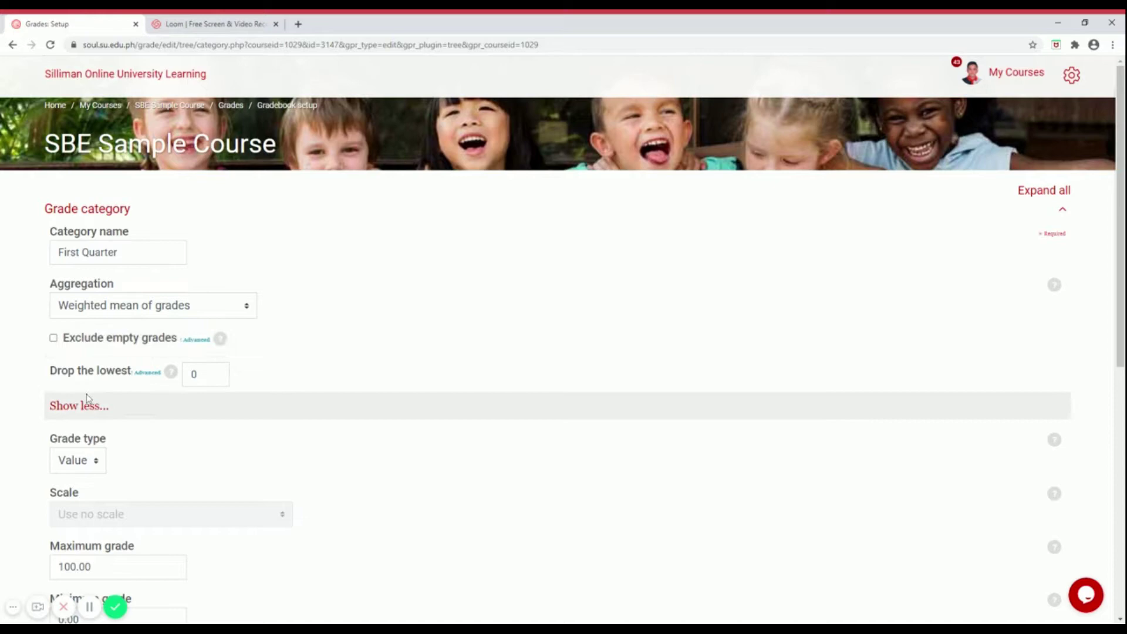
{"action": "scroll", "coordinate": [88, 439], "scroll_direction": "down", "scroll_amount": 2}
{"action": "scroll", "coordinate": [100, 442], "scroll_direction": "down", "scroll_amount": 3}
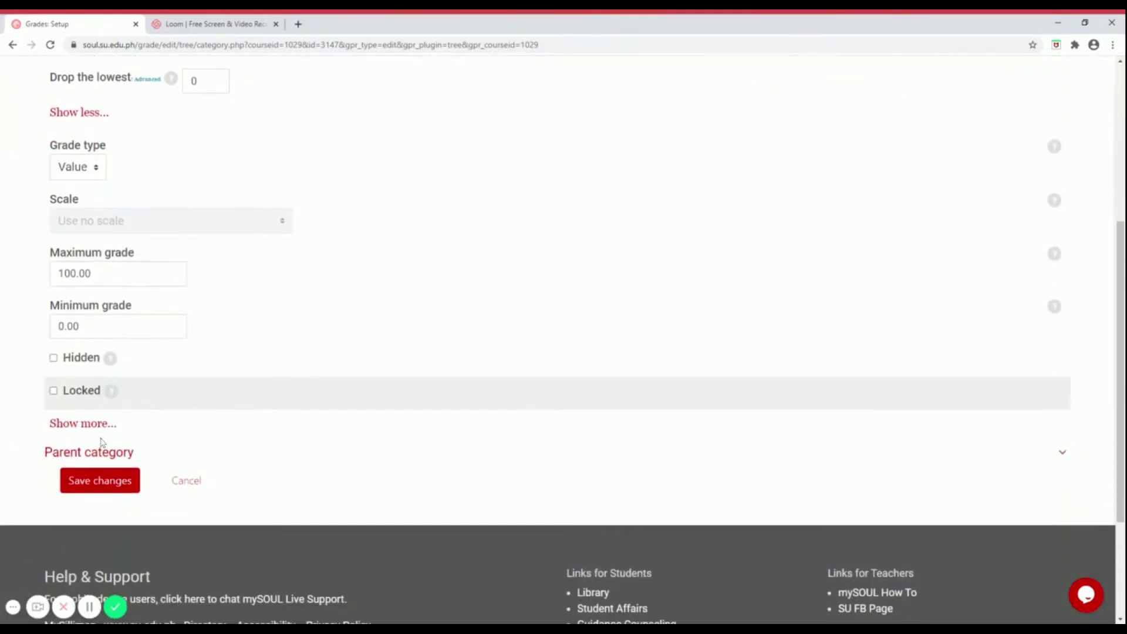
{"action": "left_click", "coordinate": [94, 491]}
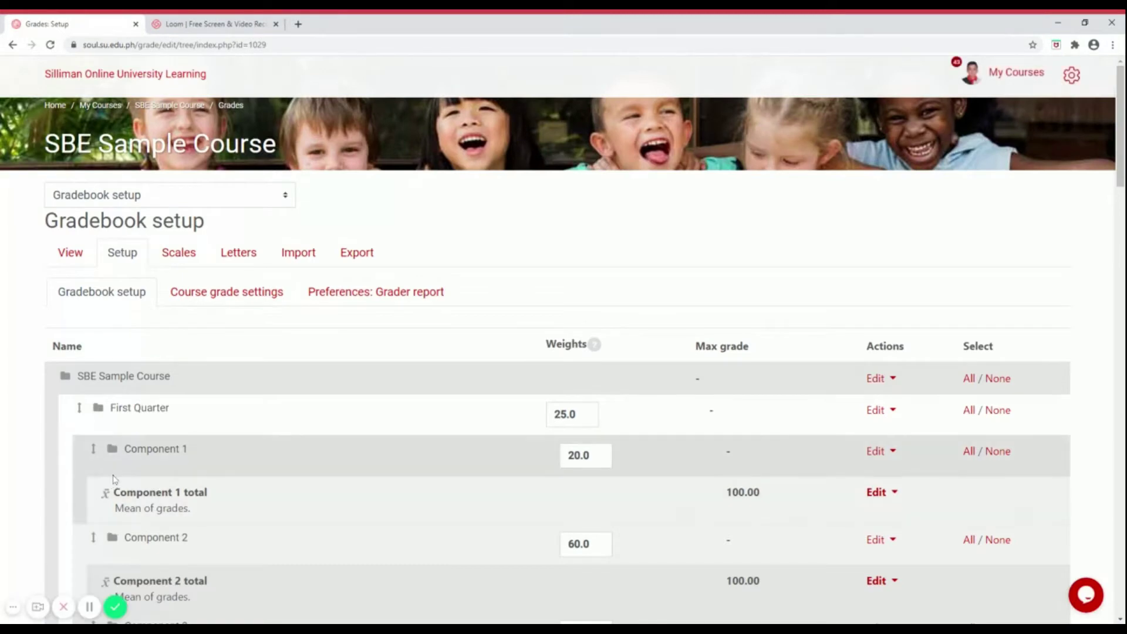
{"action": "scroll", "coordinate": [419, 419], "scroll_direction": "down", "scroll_amount": 3}
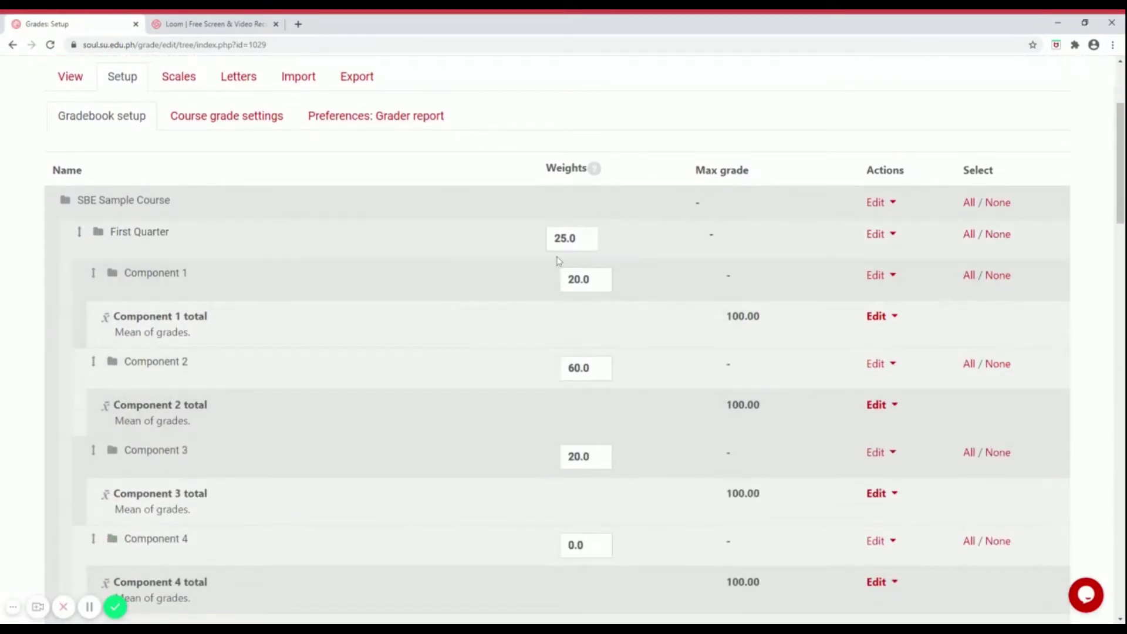
{"action": "left_click", "coordinate": [576, 238]}
{"action": "key", "text": "BackSpace"}
{"action": "key", "text": "BackSpace"}
{"action": "key", "text": "BackSpace"}
{"action": "key", "text": "BackSpace"}
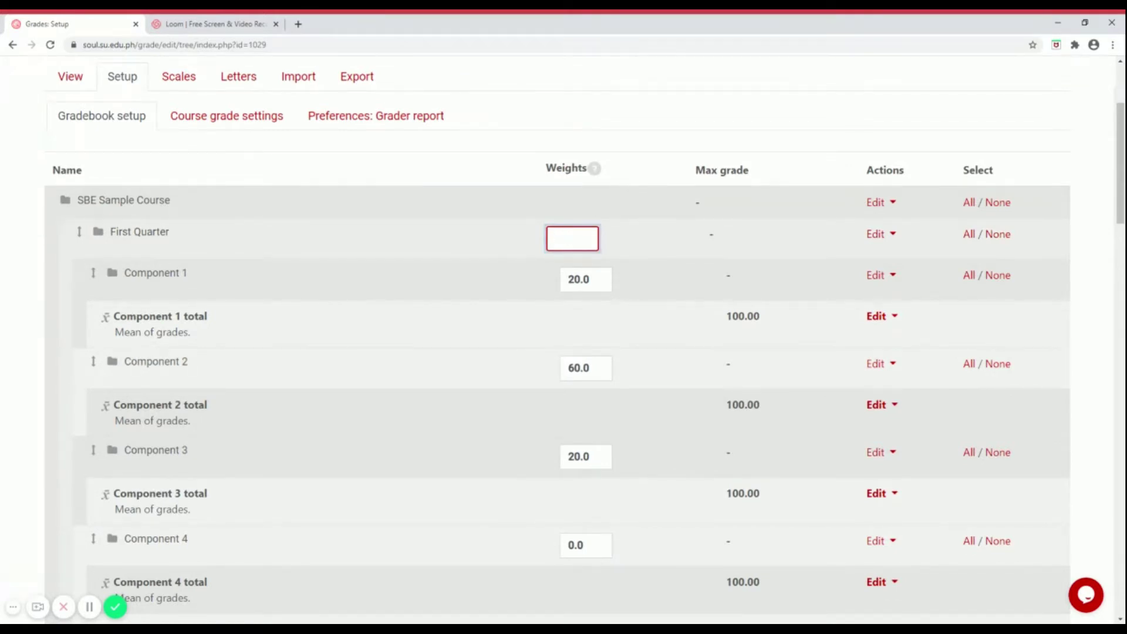
{"action": "type", "text": "30"}
{"action": "key", "text": "Return"}
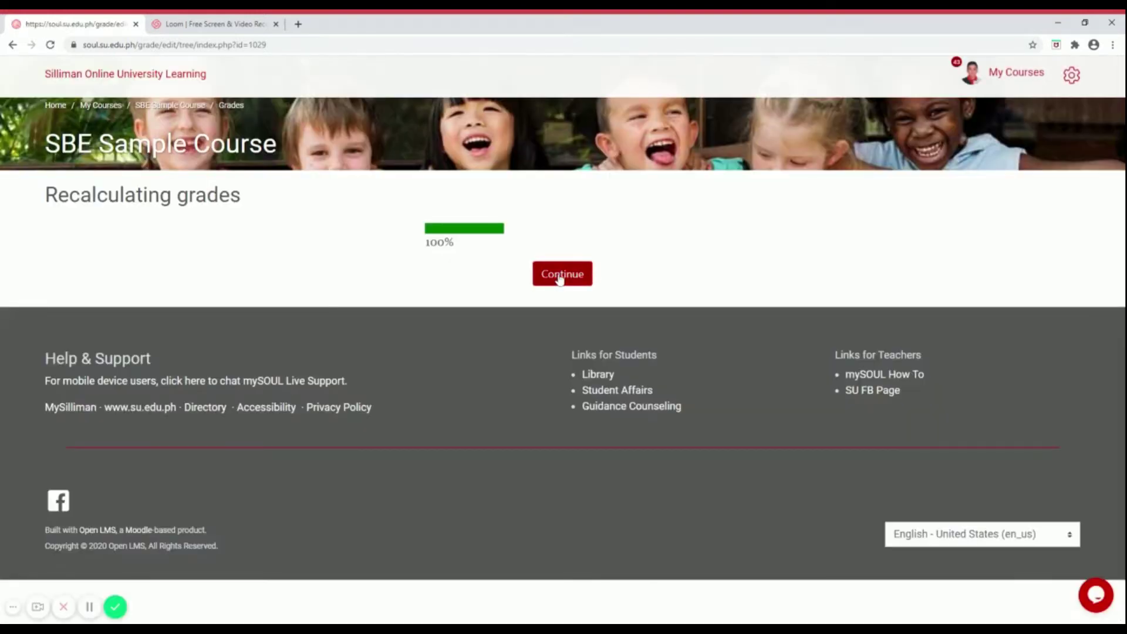
{"action": "left_click", "coordinate": [560, 280]}
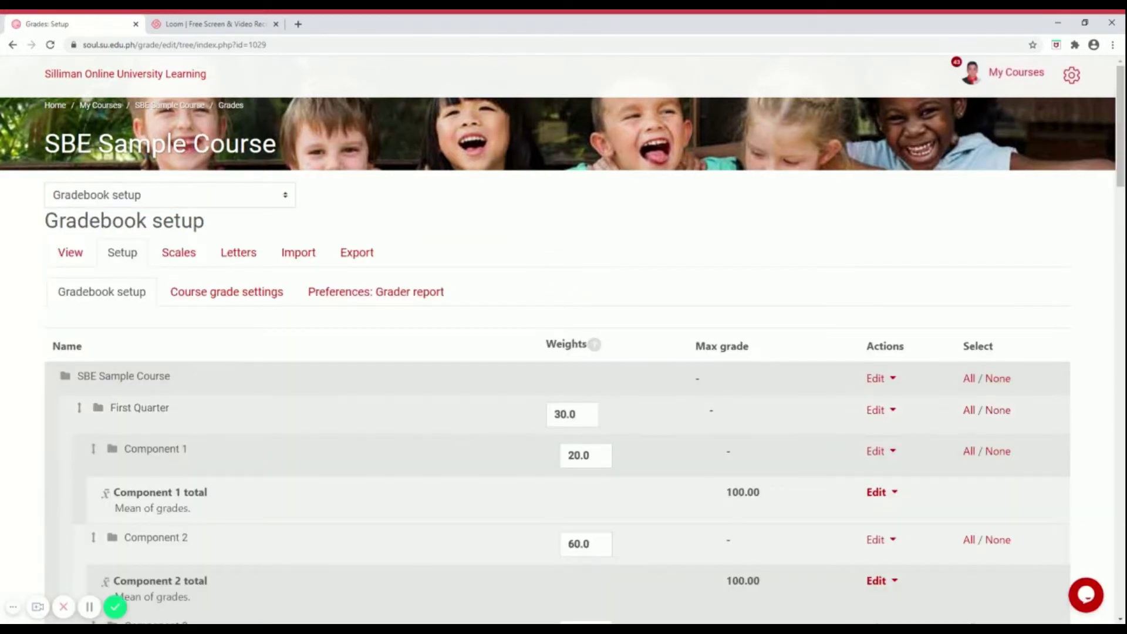
{"action": "left_click", "coordinate": [576, 413]}
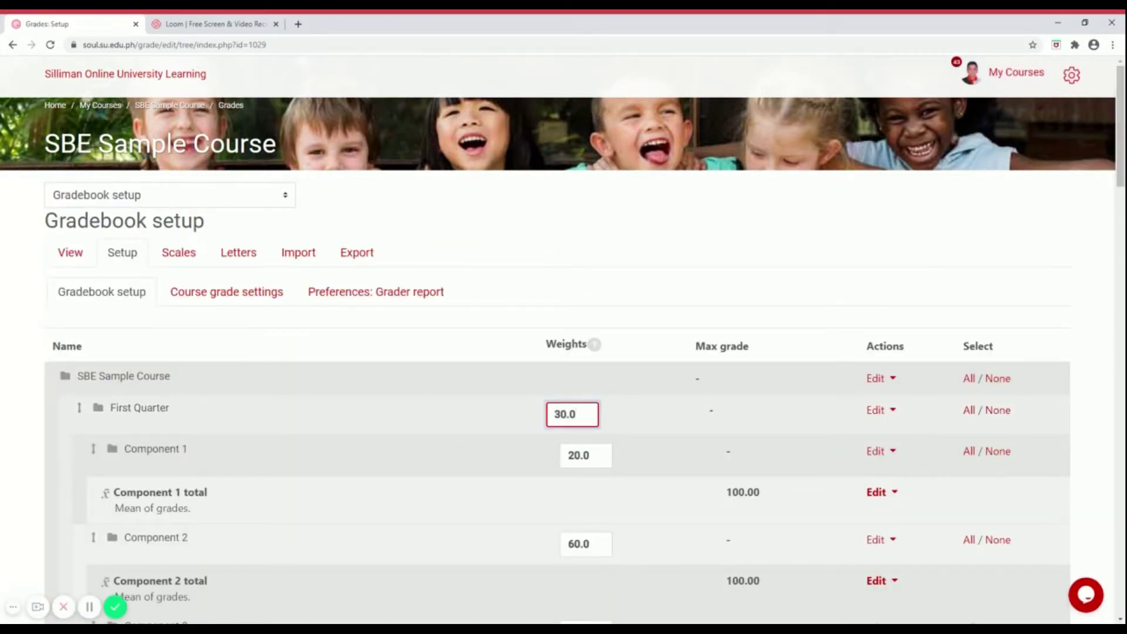
{"action": "key", "text": "BackSpace"}
{"action": "key", "text": "BackSpace"}
{"action": "type", "text": "25"}
{"action": "key", "text": "Return"}
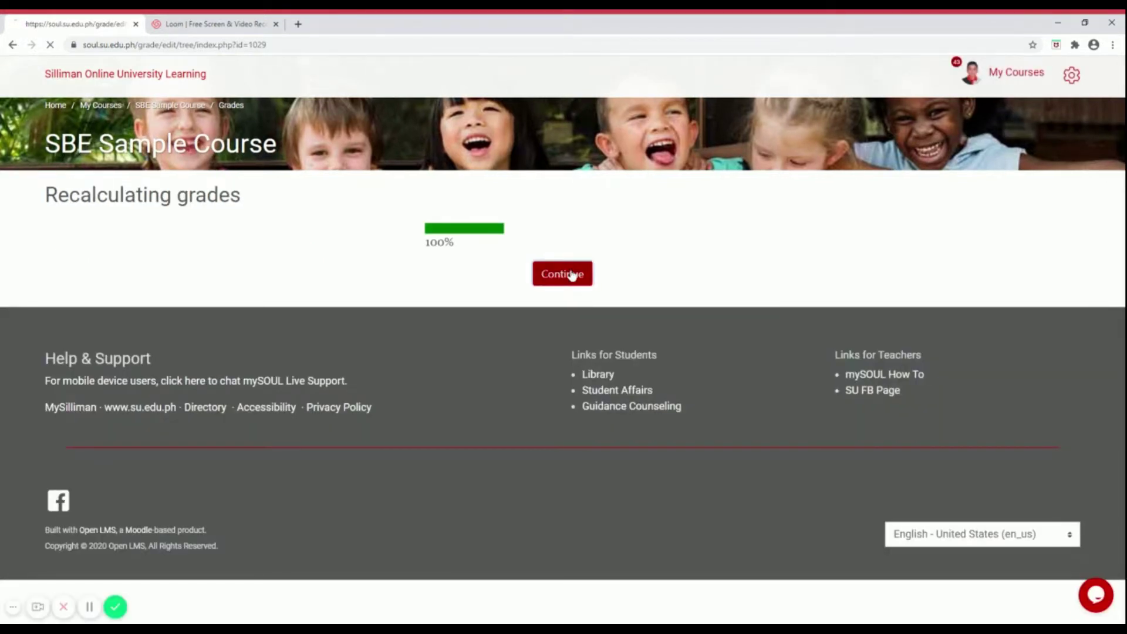
{"action": "left_click", "coordinate": [571, 275]}
{"action": "scroll", "coordinate": [502, 418], "scroll_direction": "down", "scroll_amount": 1}
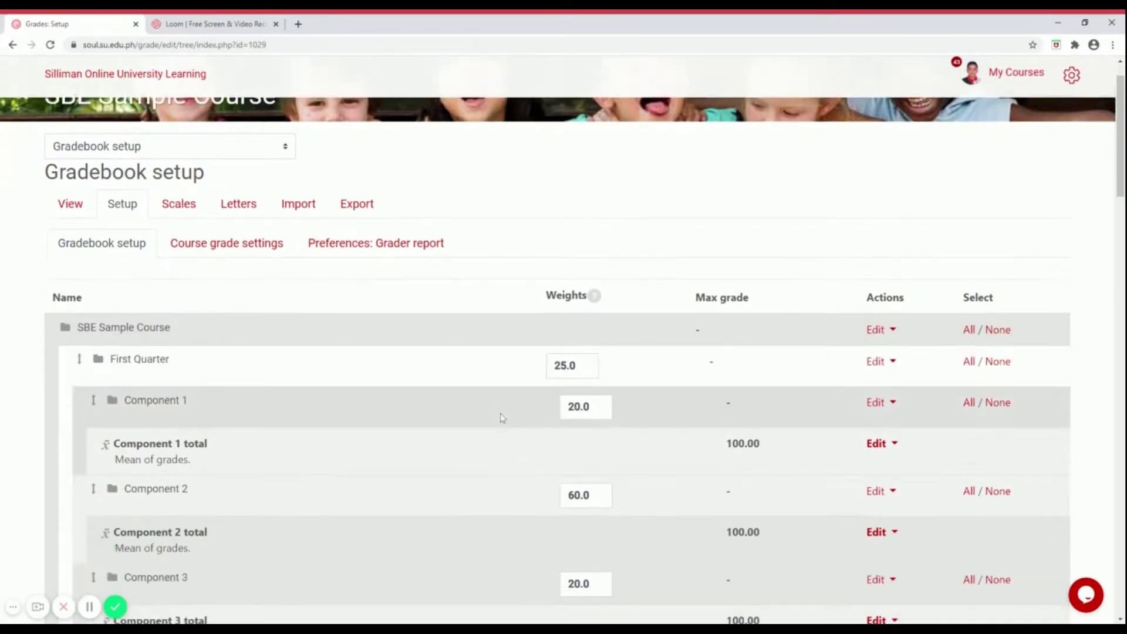
{"action": "scroll", "coordinate": [499, 417], "scroll_direction": "down", "scroll_amount": 2}
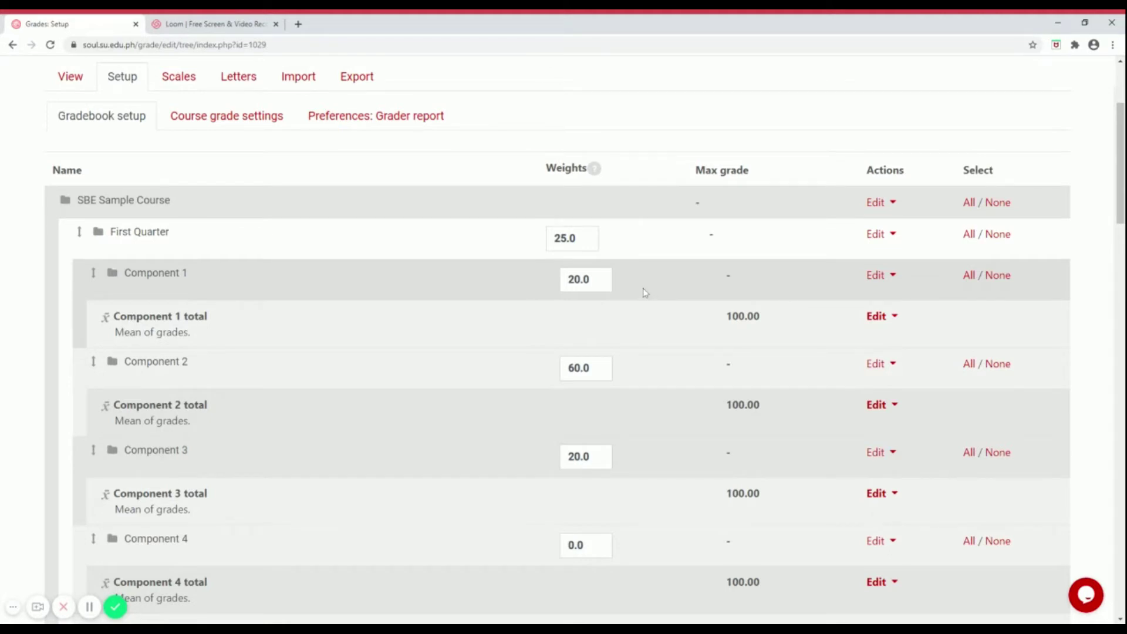
Rename Component 1 to '1st Qtr Written Works' in its category settings.
{"action": "left_click", "coordinate": [892, 276]}
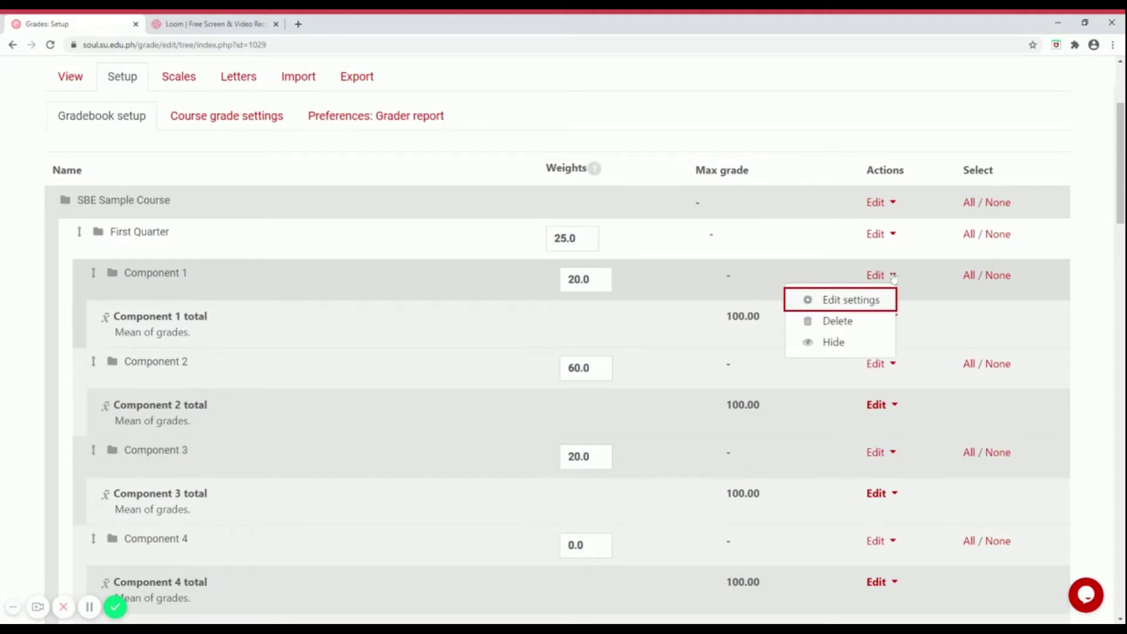
{"action": "left_click", "coordinate": [829, 301]}
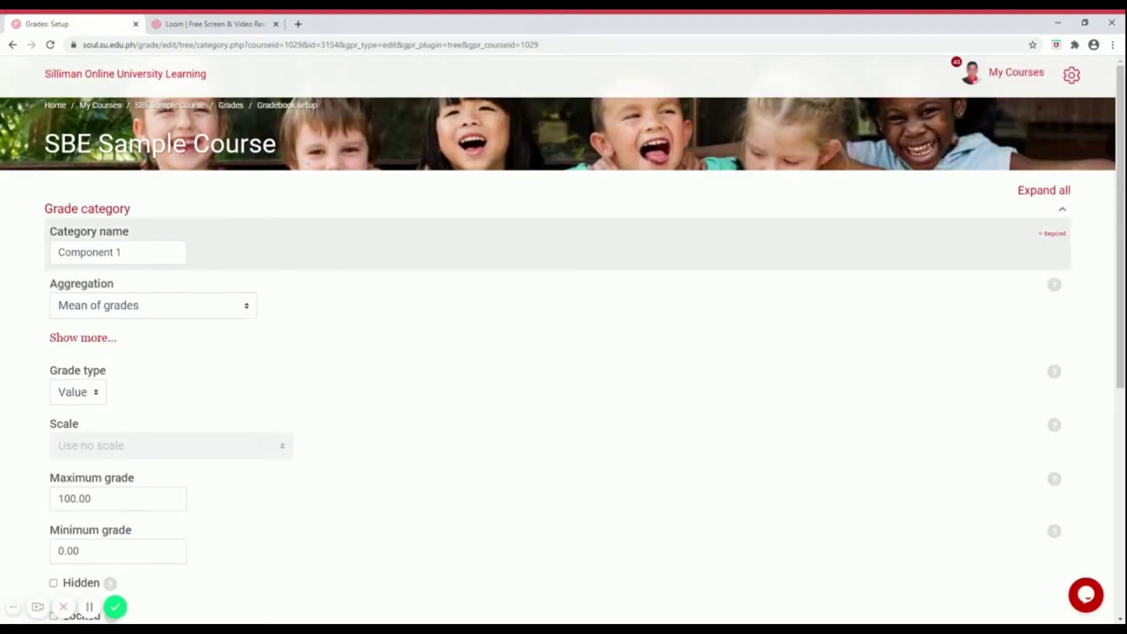
{"action": "key", "text": "BackSpace"}
{"action": "key", "text": "BackSpace"}
{"action": "key", "text": "BackSpace"}
{"action": "key", "text": "BackSpace"}
{"action": "key", "text": "BackSpace"}
{"action": "key", "text": "BackSpace"}
{"action": "key", "text": "BackSpace"}
{"action": "key", "text": "BackSpace"}
{"action": "key", "text": "BackSpace"}
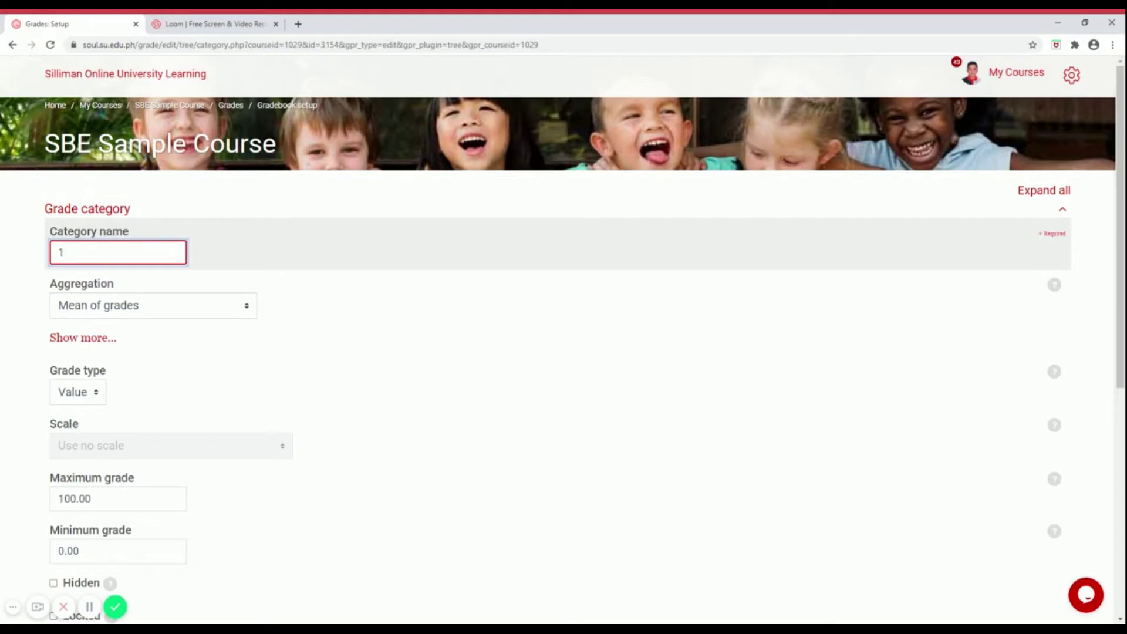
{"action": "type", "text": "1st Q"}
{"action": "type", "text": "rt"}
{"action": "type", "text": "tr Wri"}
{"action": "type", "text": "tten WO"}
{"action": "type", "text": "or"}
{"action": "type", "text": "ks"}
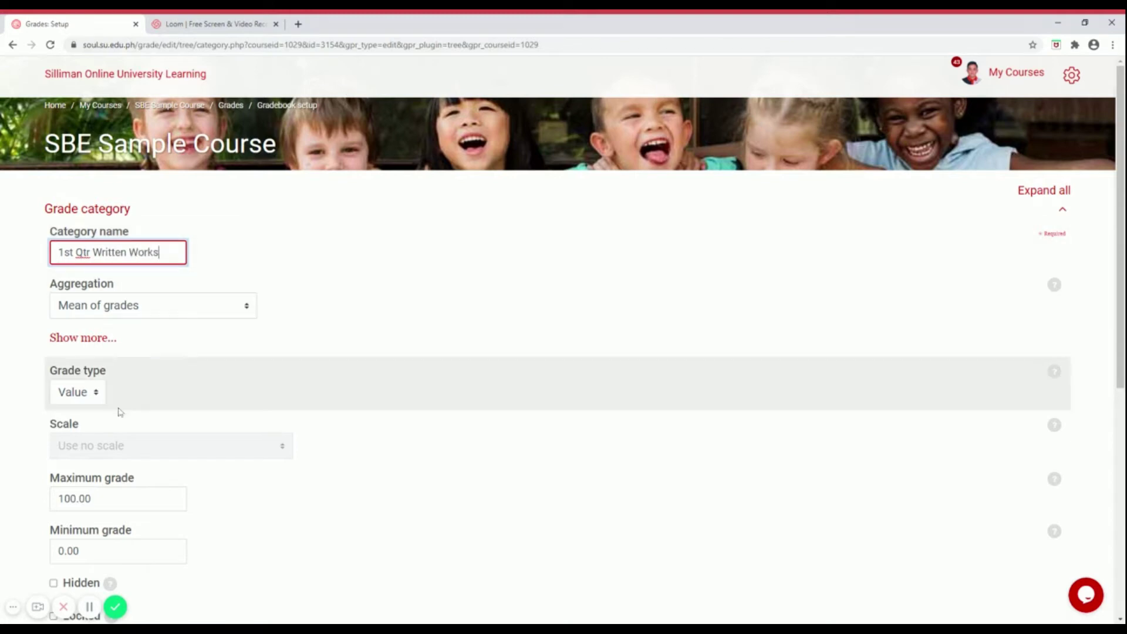
Make the category count empty grades, set its maximum grade to 20, and save.
{"action": "left_click", "coordinate": [66, 341]}
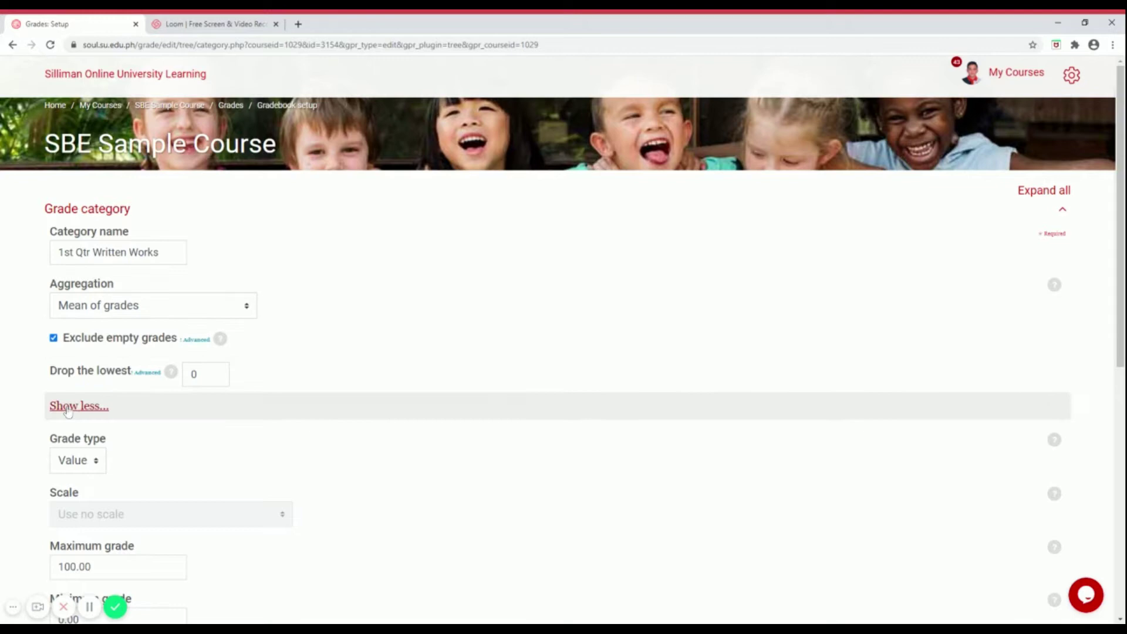
{"action": "left_click", "coordinate": [53, 340]}
{"action": "scroll", "coordinate": [97, 410], "scroll_direction": "down", "scroll_amount": 4}
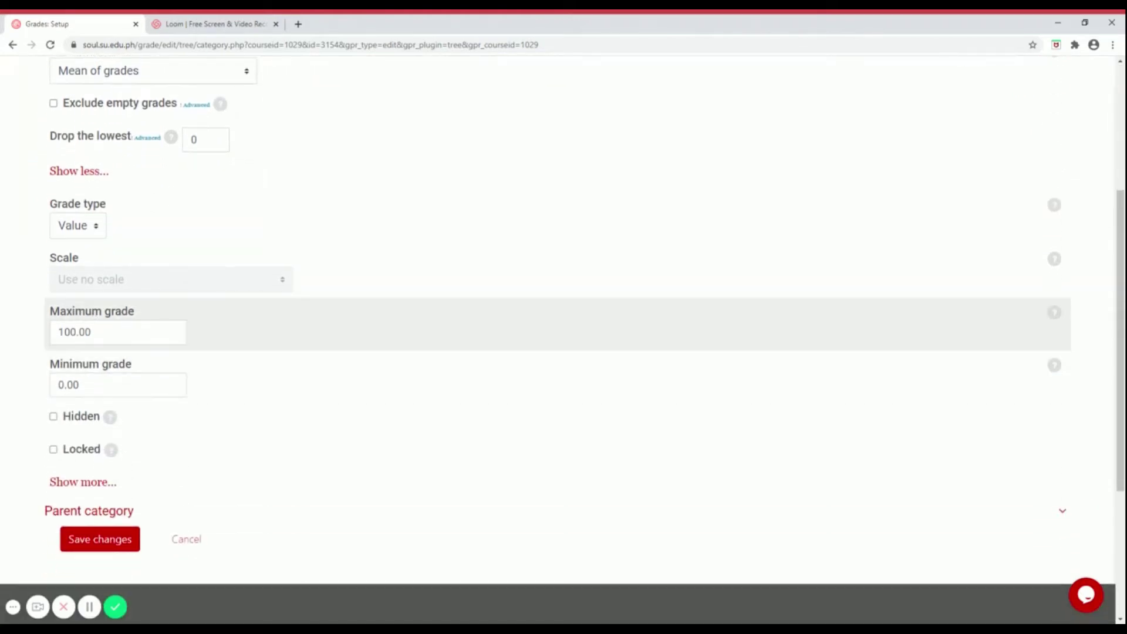
{"action": "left_click", "coordinate": [92, 332]}
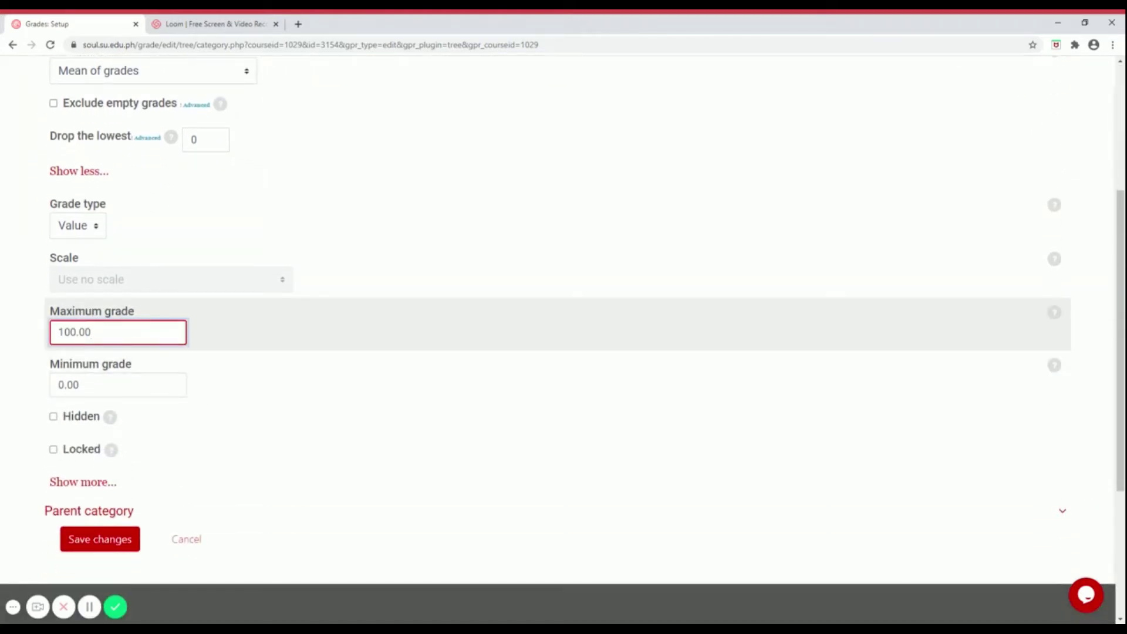
{"action": "key", "text": "BackSpace"}
{"action": "key", "text": "BackSpace"}
{"action": "key", "text": "BackSpace"}
{"action": "key", "text": "BackSpace"}
{"action": "key", "text": "BackSpace"}
{"action": "key", "text": "BackSpace"}
{"action": "type", "text": "20"}
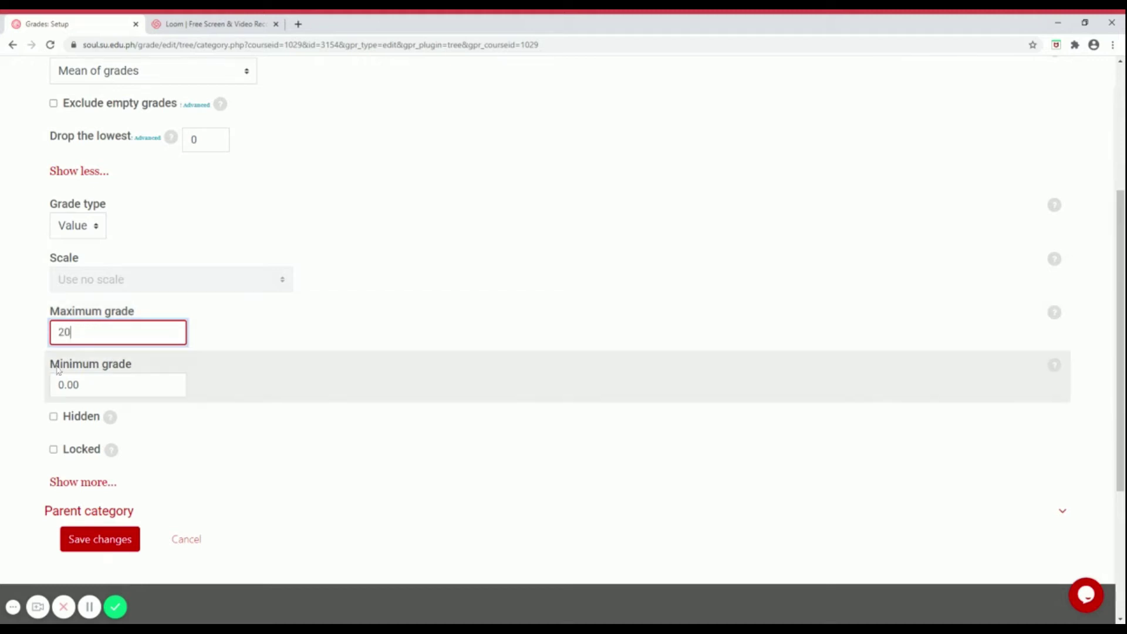
{"action": "scroll", "coordinate": [104, 515], "scroll_direction": "down", "scroll_amount": 1}
{"action": "scroll", "coordinate": [104, 515], "scroll_direction": "down", "scroll_amount": 1}
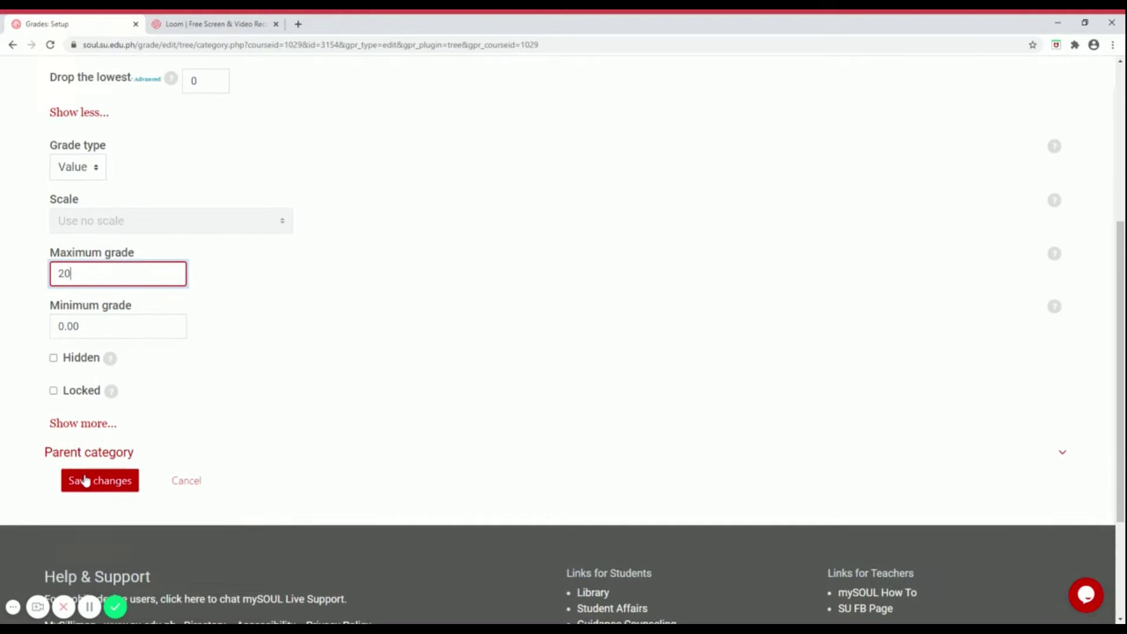
{"action": "left_click", "coordinate": [84, 482]}
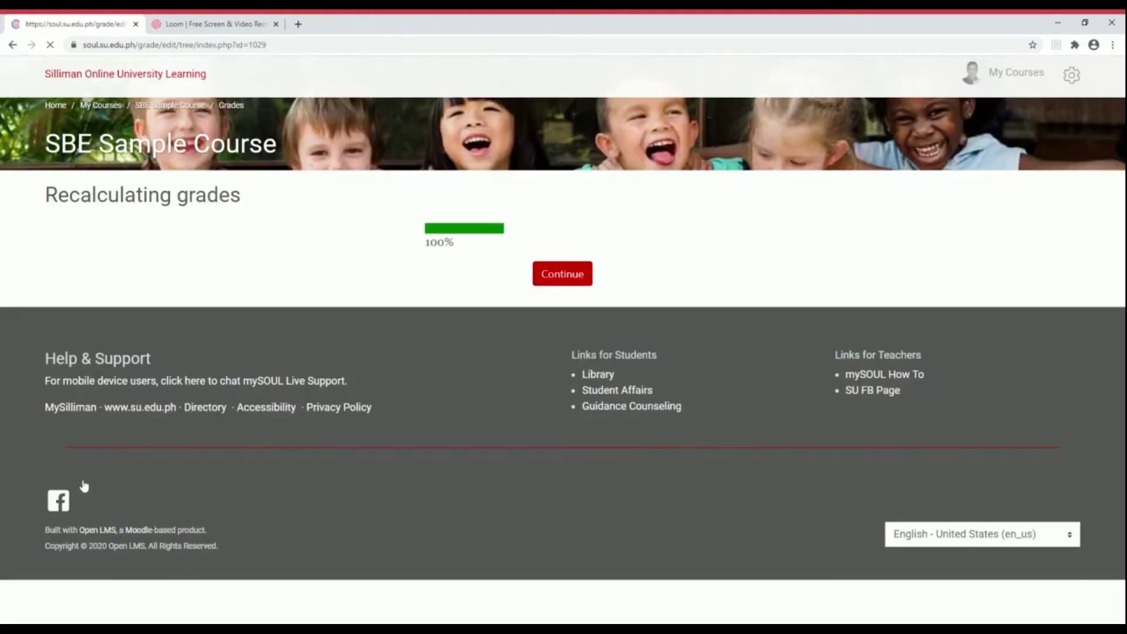
{"action": "left_click", "coordinate": [558, 280]}
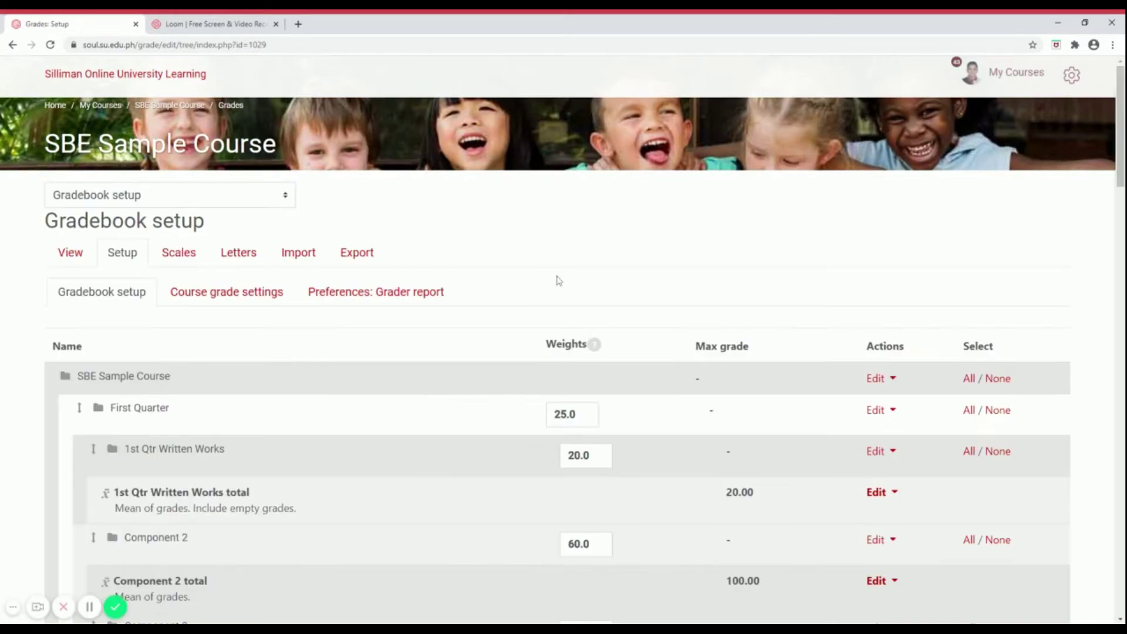
Rename Component 2 to '1st Qtr Performance Tasks' in its category settings.
{"action": "scroll", "coordinate": [481, 421], "scroll_direction": "down", "scroll_amount": 2}
{"action": "scroll", "coordinate": [473, 421], "scroll_direction": "down", "scroll_amount": 1}
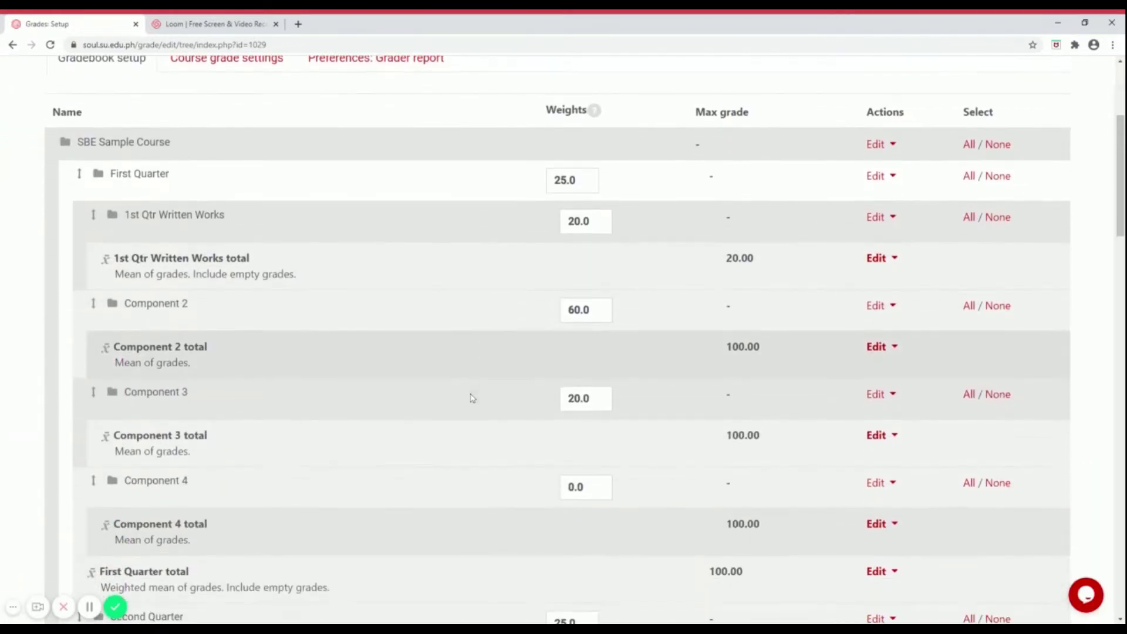
{"action": "scroll", "coordinate": [473, 398], "scroll_direction": "down", "scroll_amount": 1}
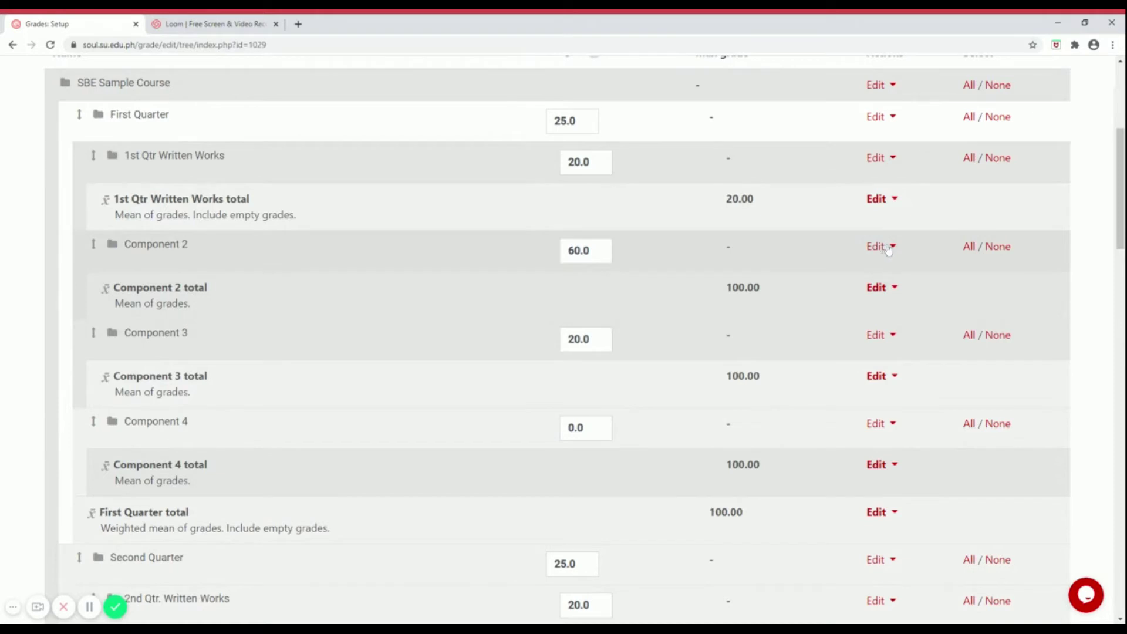
{"action": "left_click", "coordinate": [885, 249]}
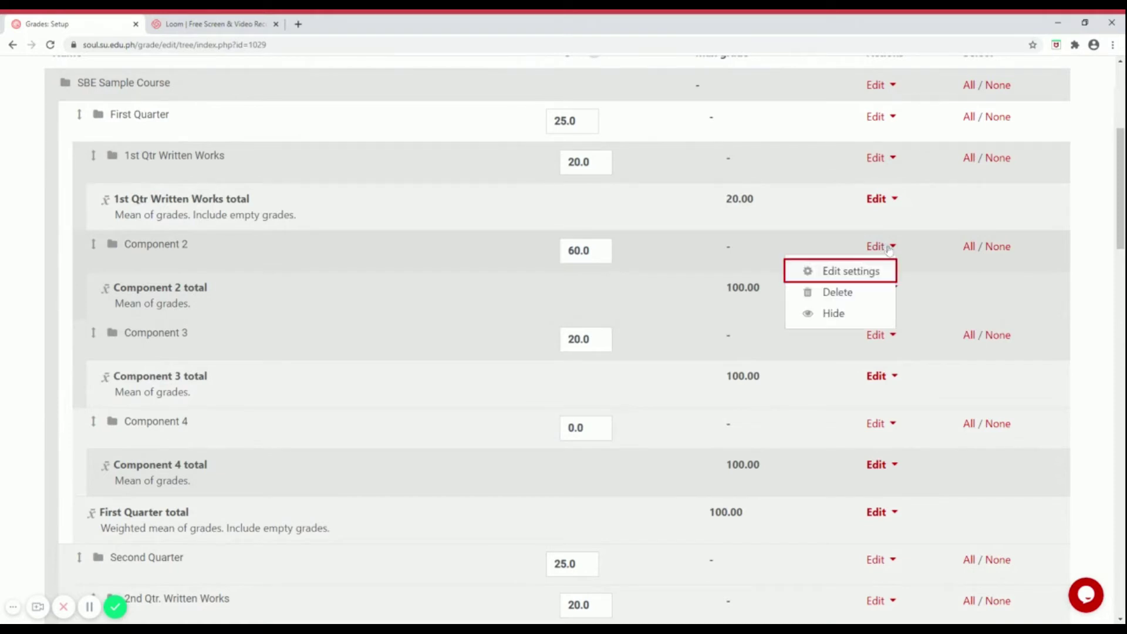
{"action": "left_click", "coordinate": [832, 273]}
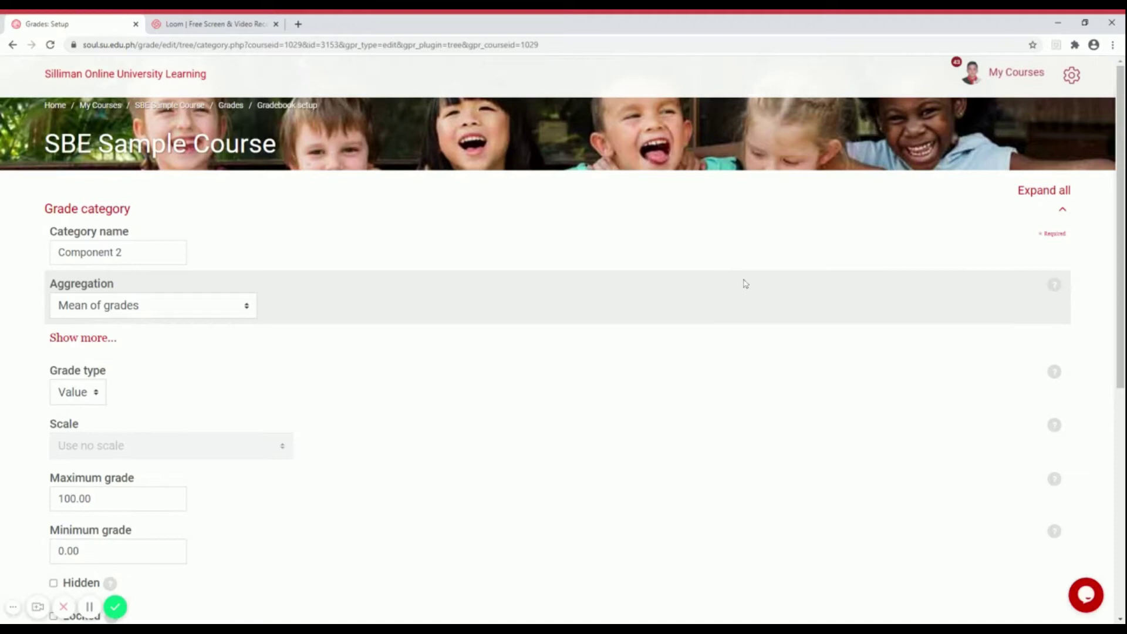
{"action": "left_click", "coordinate": [122, 251]}
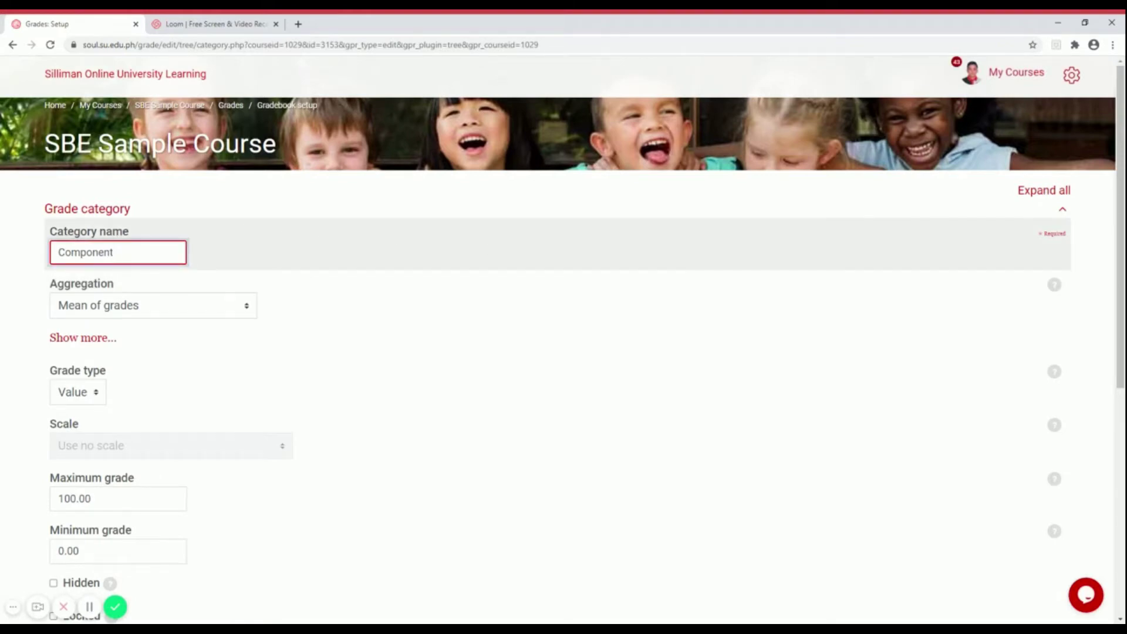
{"action": "key", "text": "BackSpace"}
{"action": "key", "text": "BackSpace"}
{"action": "key", "text": "BackSpace"}
{"action": "key", "text": "BackSpace"}
{"action": "key", "text": "BackSpace"}
{"action": "key", "text": "BackSpace"}
{"action": "key", "text": "BackSpace"}
{"action": "key", "text": "BackSpace"}
{"action": "key", "text": "BackSpace"}
{"action": "type", "text": "1st Qtr Performance"}
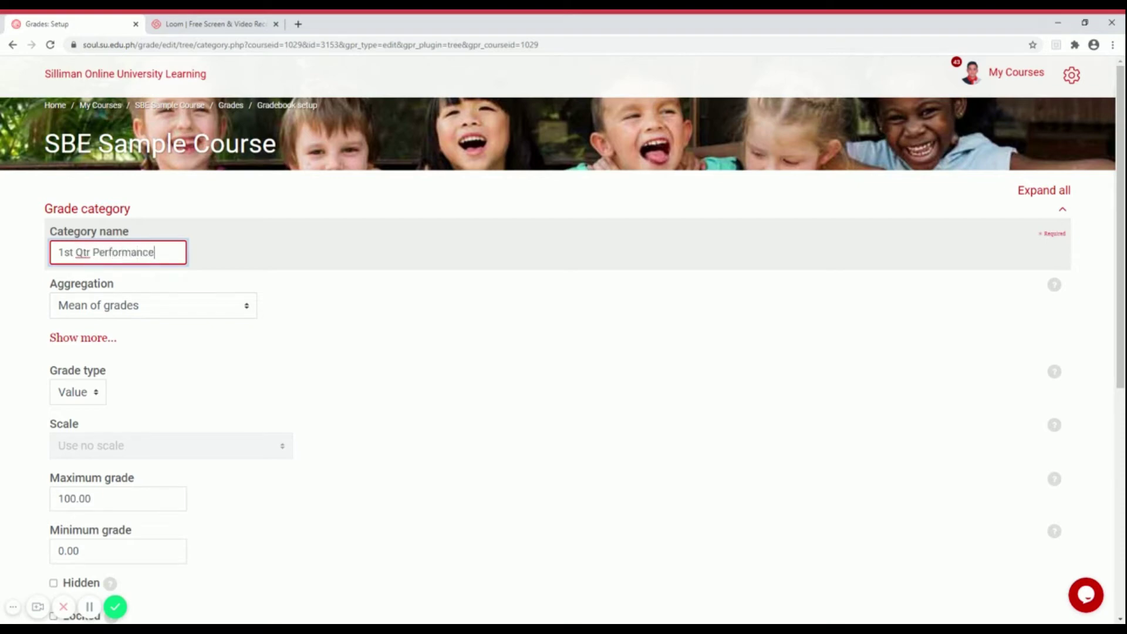
{"action": "type", "text": " Tasks"}
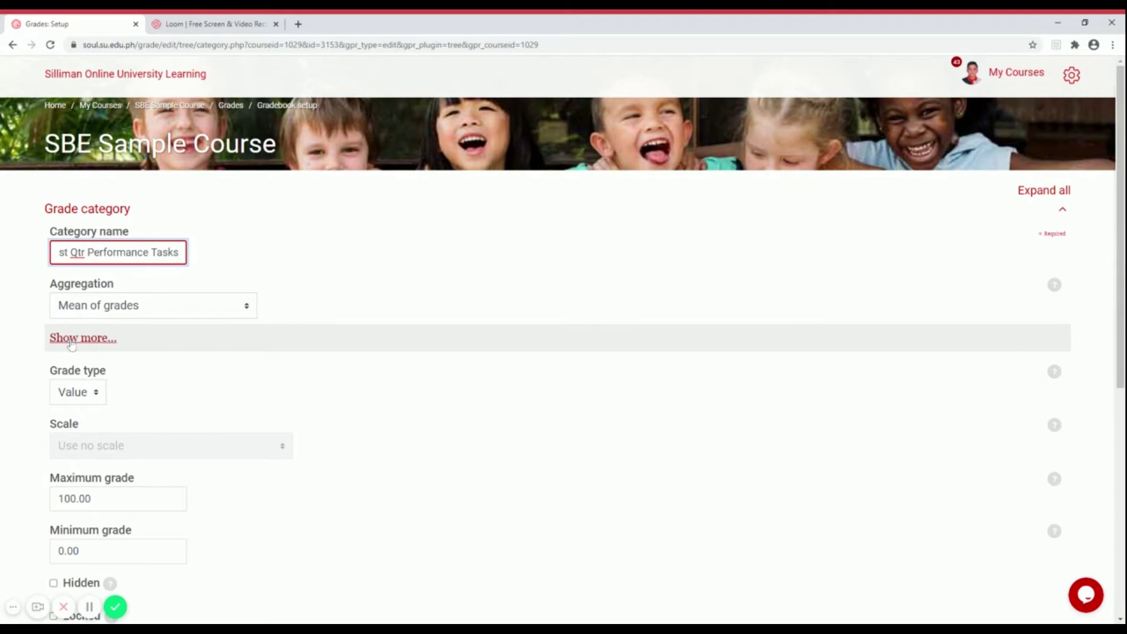
Make the category count empty grades, set its maximum grade to 60, and save.
{"action": "left_click", "coordinate": [71, 338]}
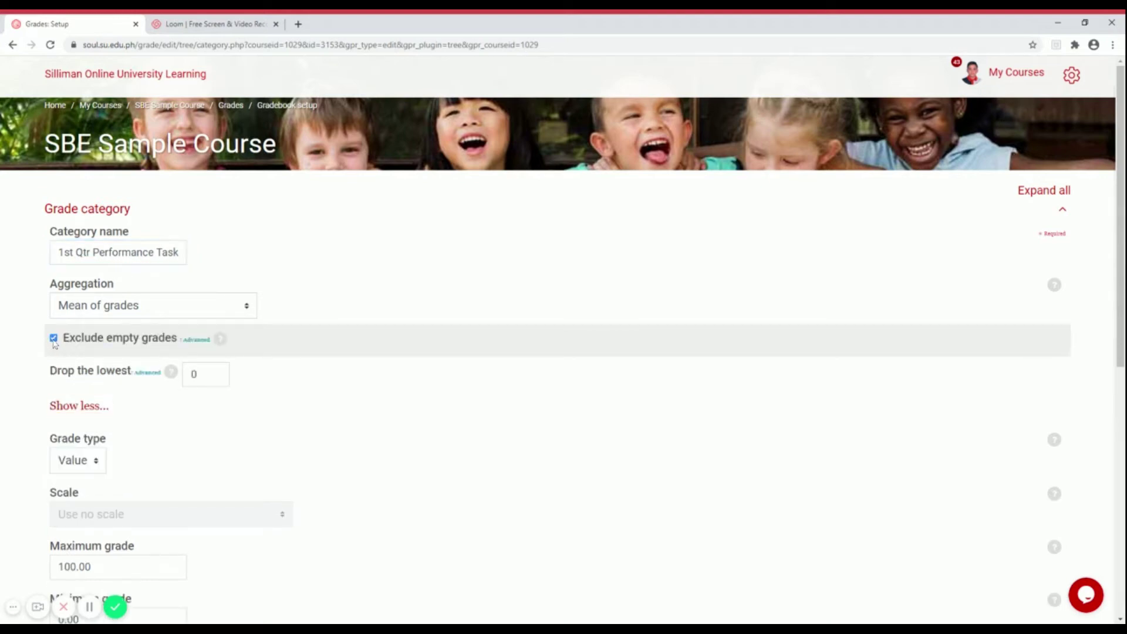
{"action": "left_click", "coordinate": [53, 339]}
{"action": "scroll", "coordinate": [88, 376], "scroll_direction": "down", "scroll_amount": 3}
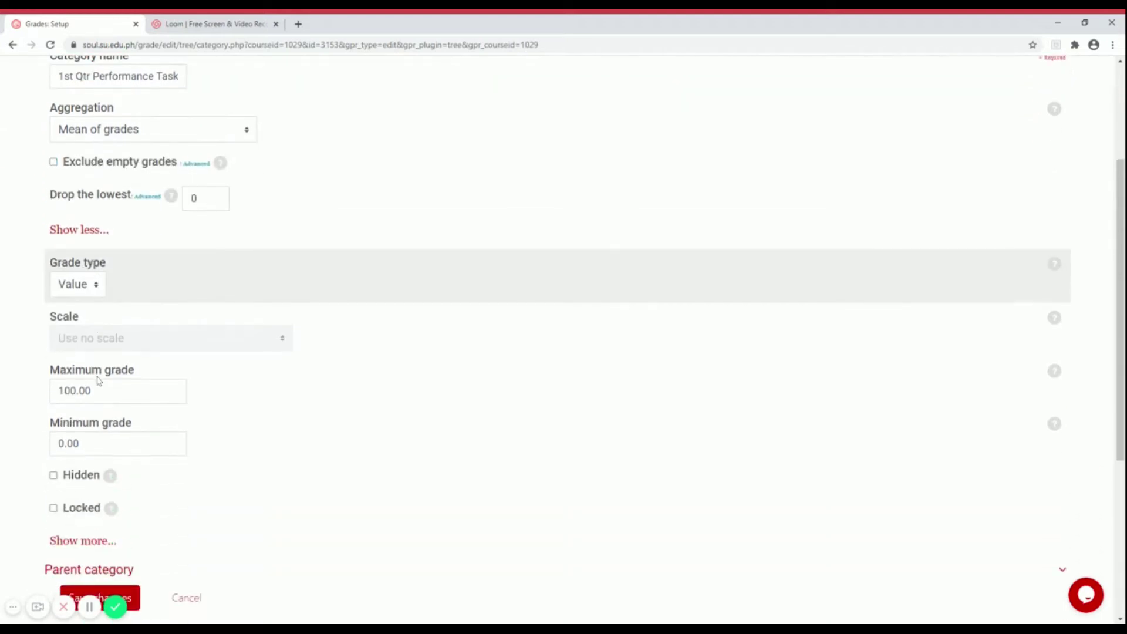
{"action": "scroll", "coordinate": [99, 381], "scroll_direction": "down", "scroll_amount": 1}
{"action": "left_click", "coordinate": [100, 340]}
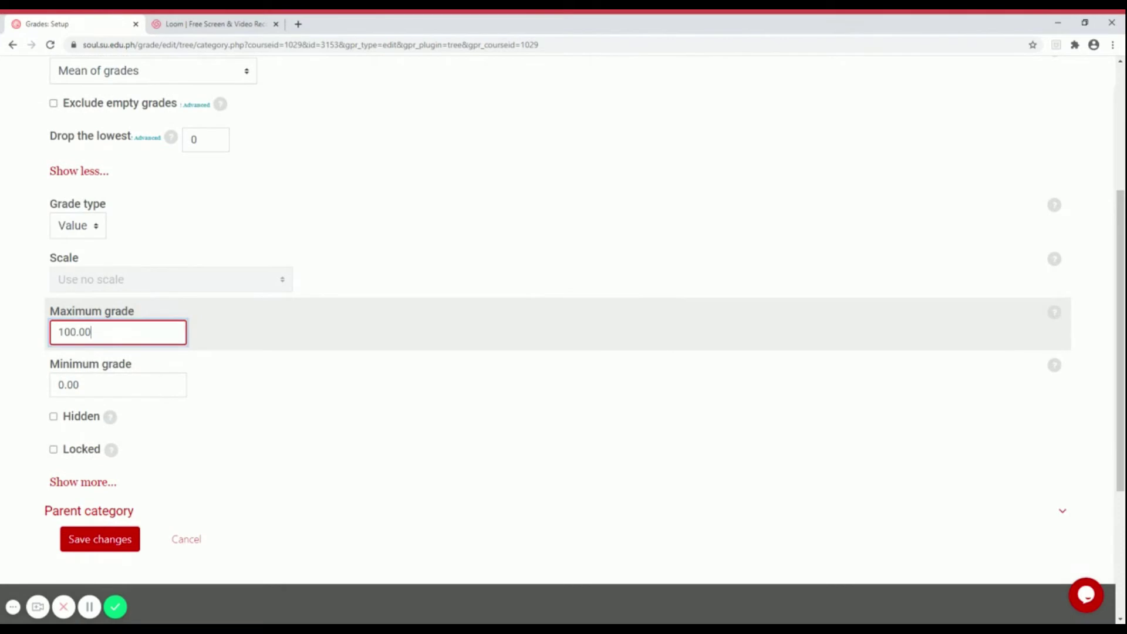
{"action": "key", "text": "BackSpace"}
{"action": "key", "text": "BackSpace"}
{"action": "key", "text": "BackSpace"}
{"action": "type", "text": "60"}
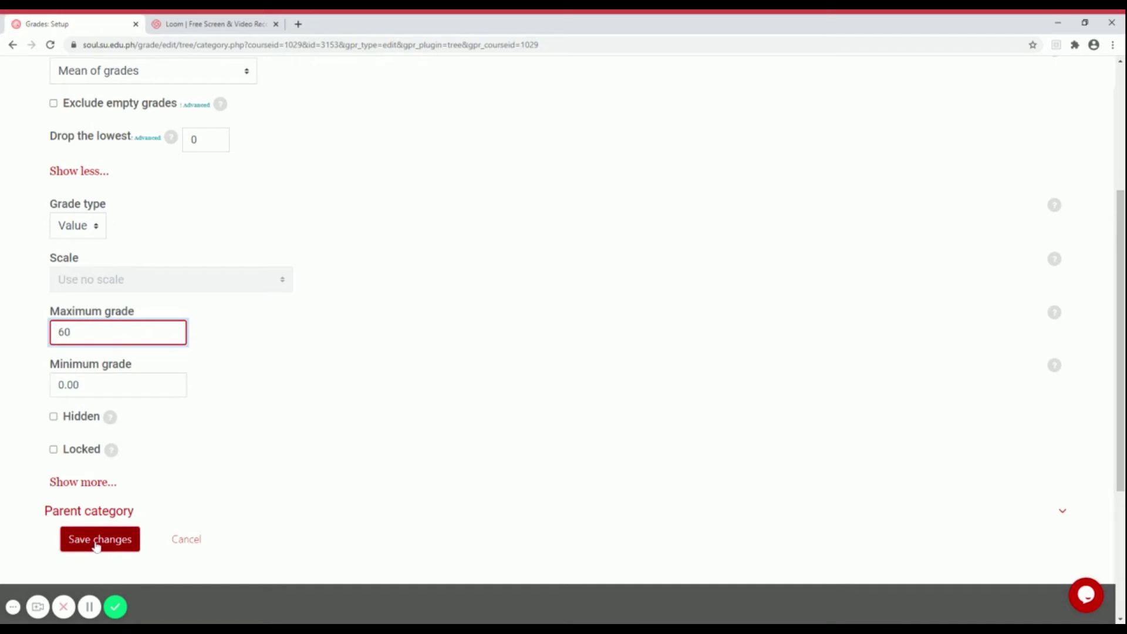
{"action": "left_click", "coordinate": [97, 543]}
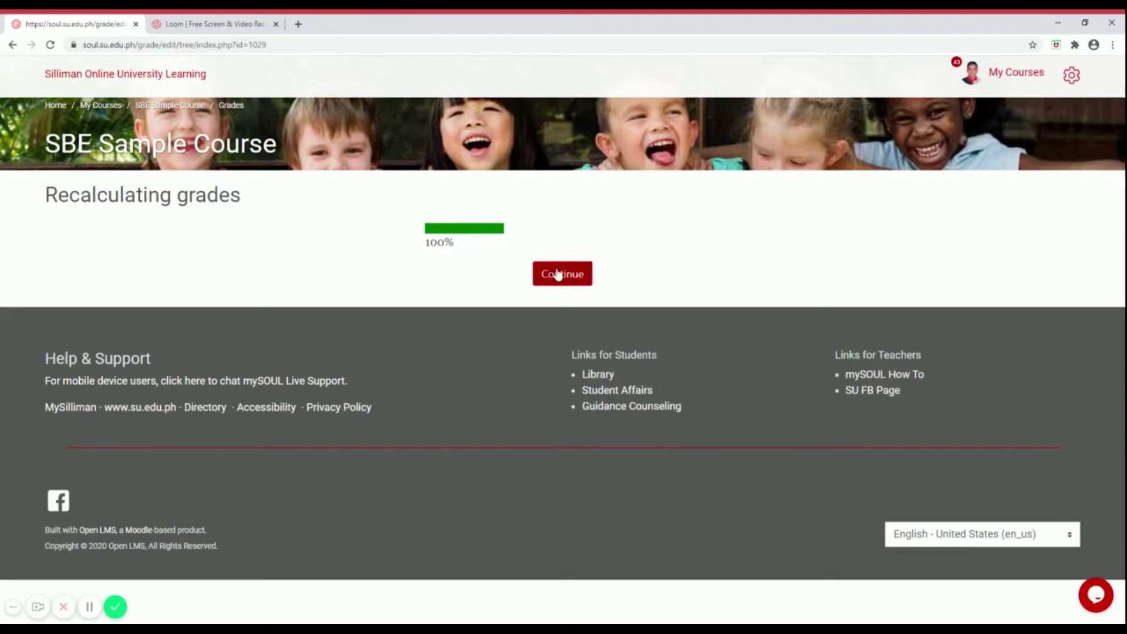
Rename Component 3 to '1st Quarterly Assessment' in its category settings.
{"action": "left_click", "coordinate": [558, 275]}
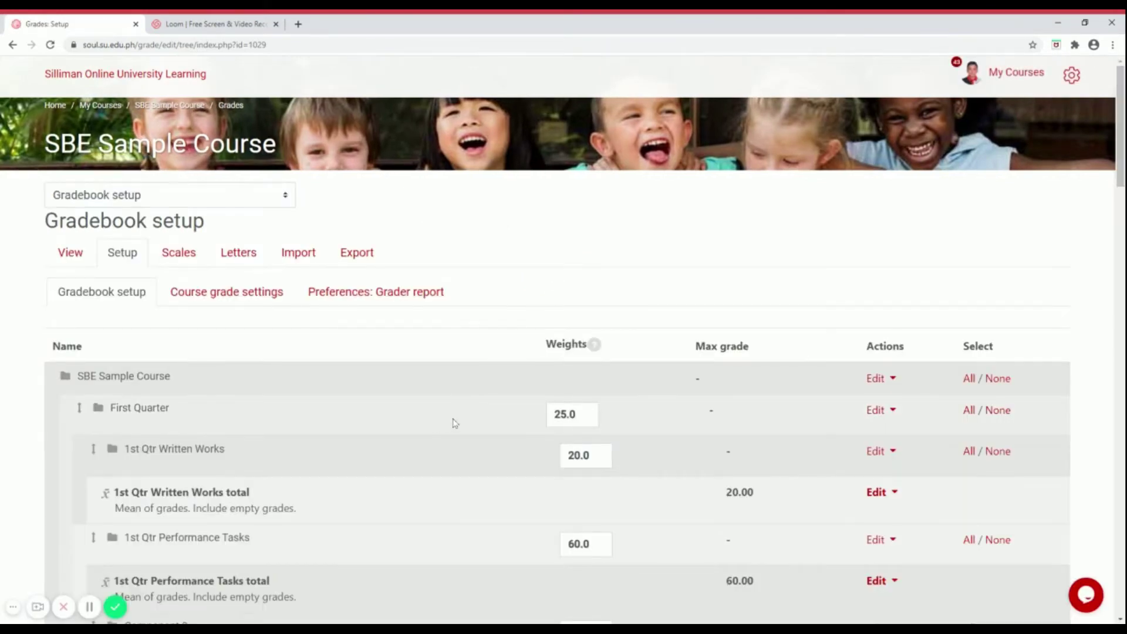
{"action": "scroll", "coordinate": [455, 423], "scroll_direction": "down", "scroll_amount": 4}
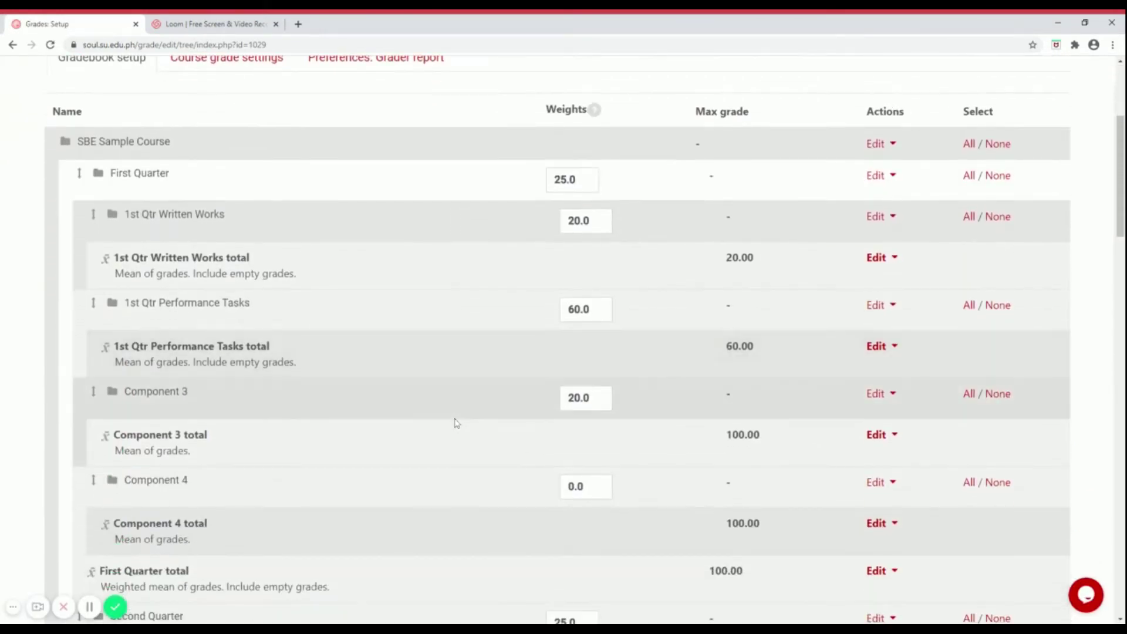
{"action": "scroll", "coordinate": [456, 423], "scroll_direction": "down", "scroll_amount": 2}
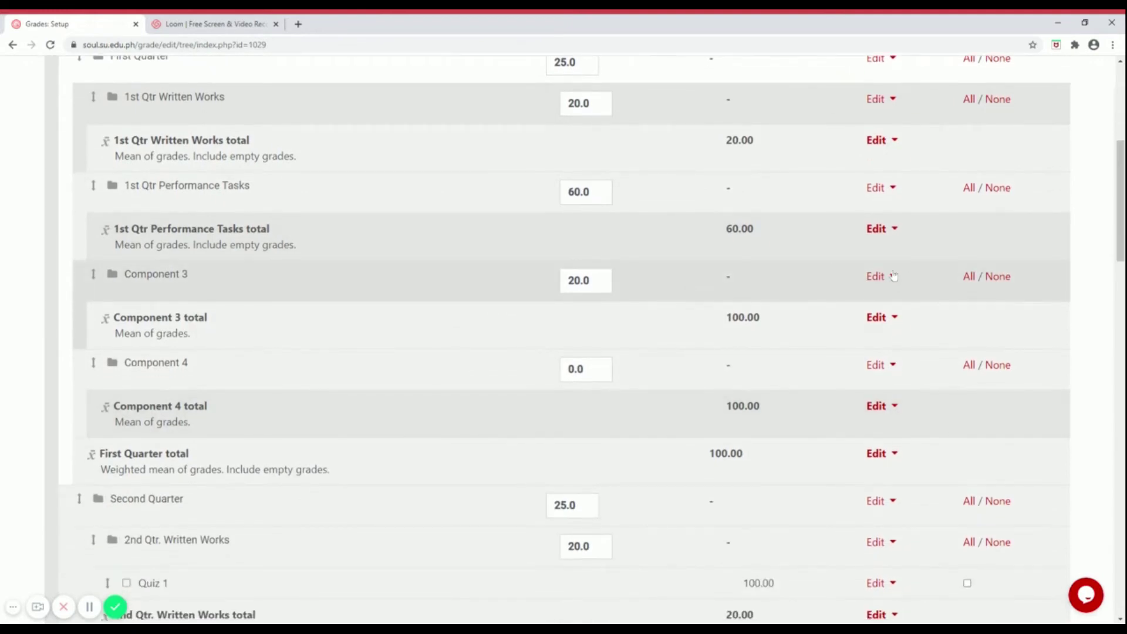
{"action": "left_click", "coordinate": [892, 276]}
{"action": "left_click", "coordinate": [829, 300]}
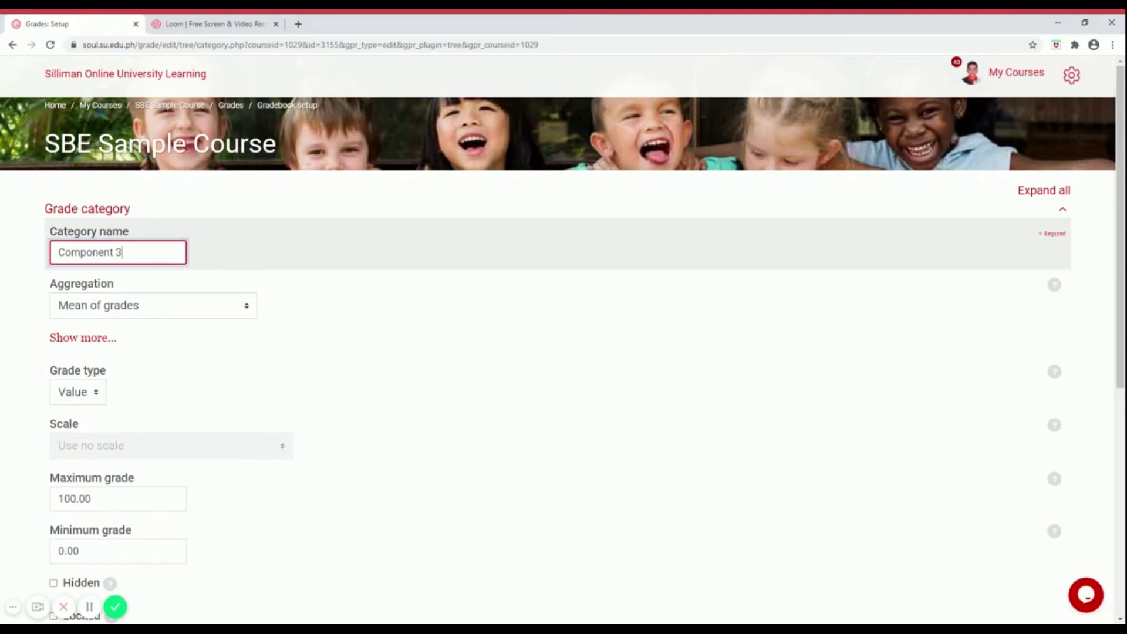
{"action": "key", "text": "BackSpace"}
{"action": "key", "text": "BackSpace"}
{"action": "key", "text": "BackSpace"}
{"action": "key", "text": "BackSpace"}
{"action": "key", "text": "BackSpace"}
{"action": "key", "text": "BackSpace"}
{"action": "key", "text": "BackSpace"}
{"action": "key", "text": "BackSpace"}
{"action": "type", "text": "1st Quarterly Assessment"}
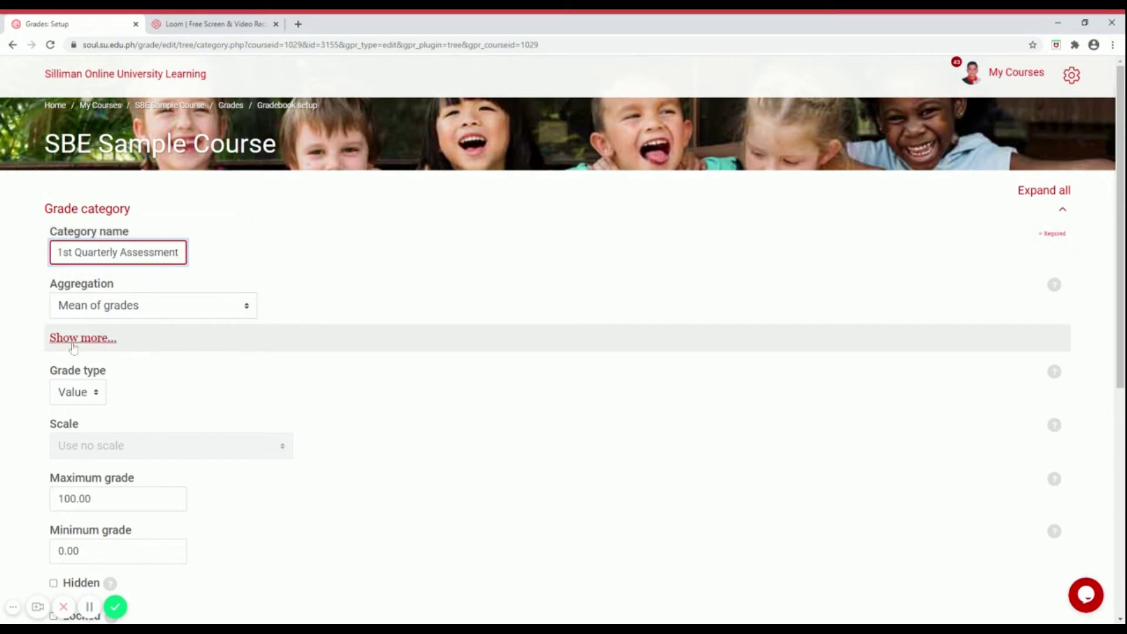
Make the category count empty grades, set its maximum grade to 20, and save.
{"action": "left_click", "coordinate": [73, 346]}
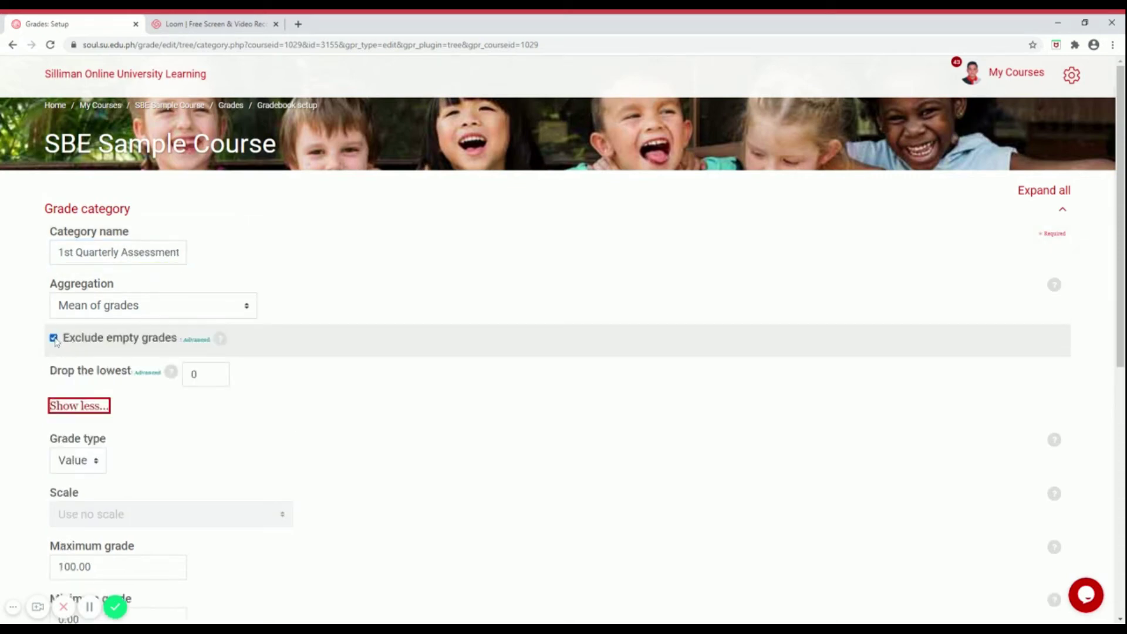
{"action": "left_click", "coordinate": [53, 338]}
{"action": "scroll", "coordinate": [134, 452], "scroll_direction": "down", "scroll_amount": 1}
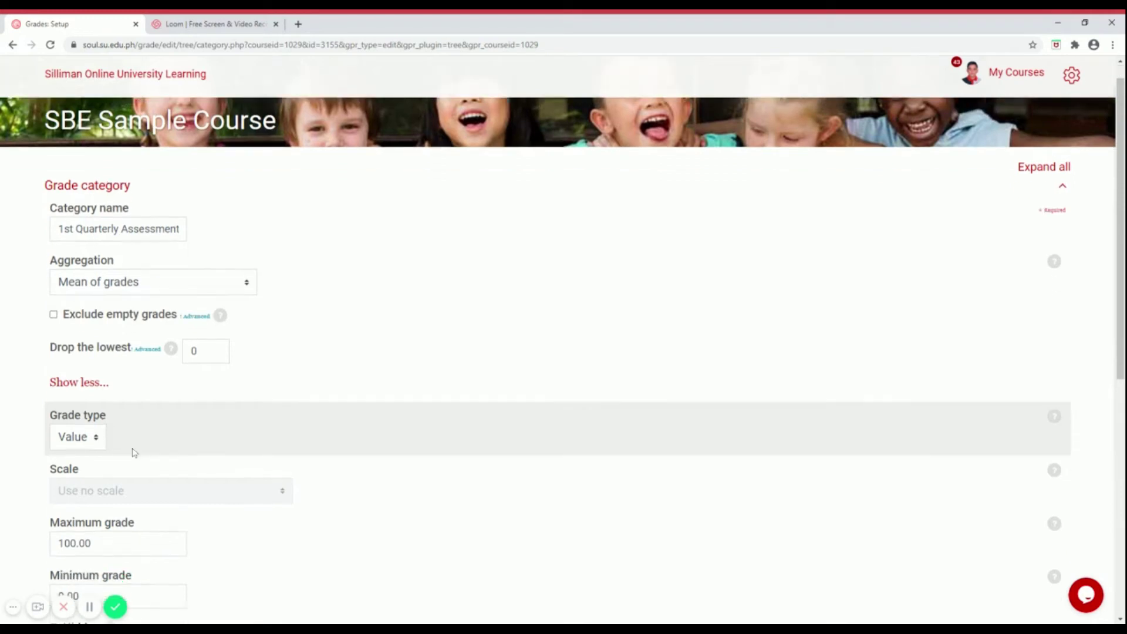
{"action": "scroll", "coordinate": [133, 452], "scroll_direction": "down", "scroll_amount": 3}
{"action": "left_click", "coordinate": [92, 391]}
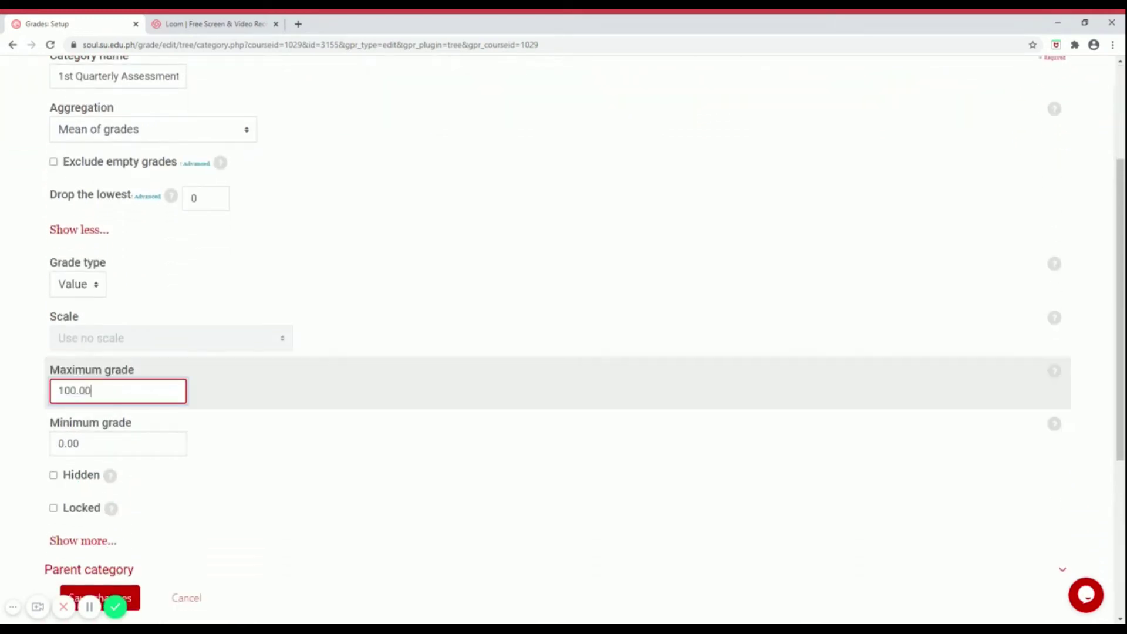
{"action": "key", "text": "BackSpace"}
{"action": "key", "text": "BackSpace"}
{"action": "key", "text": "BackSpace"}
{"action": "type", "text": "20"}
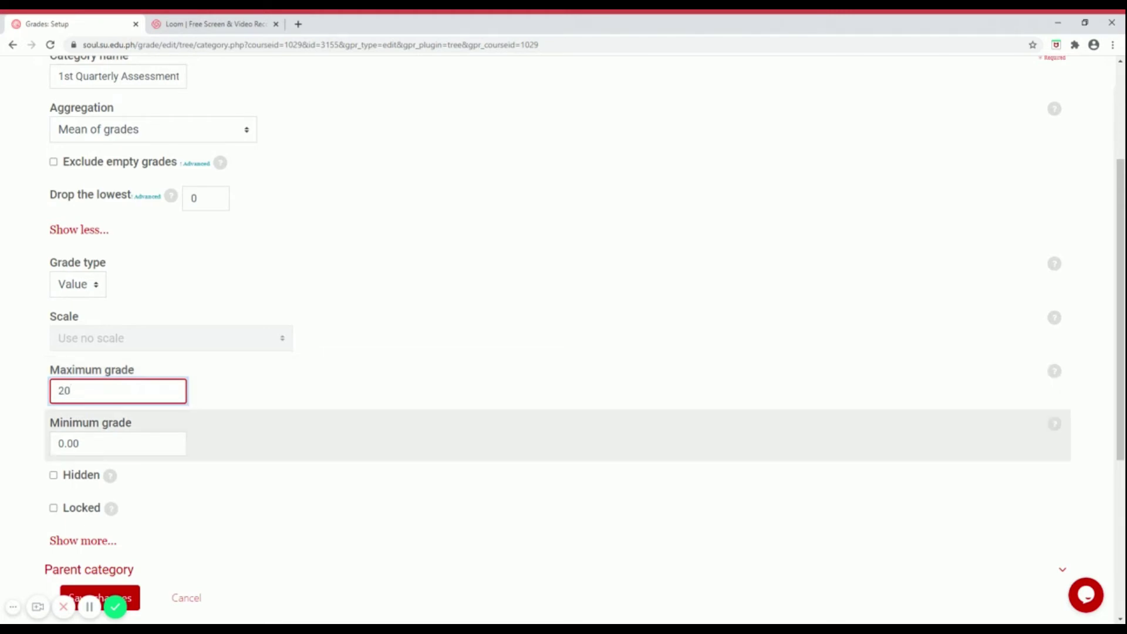
{"action": "scroll", "coordinate": [563, 340], "scroll_direction": "down", "scroll_amount": 2}
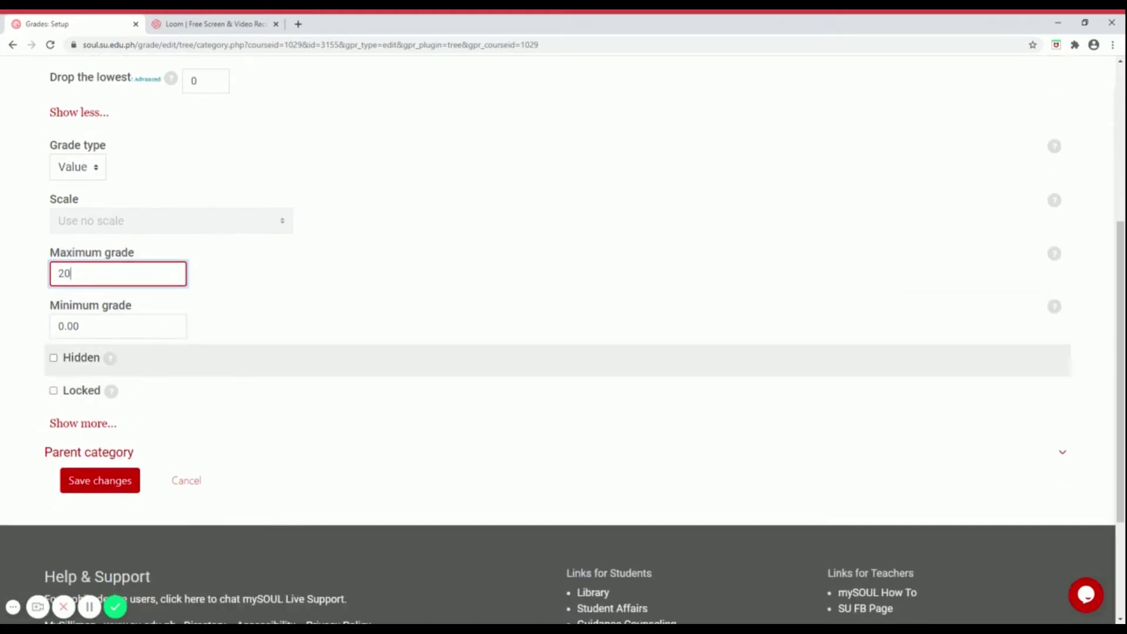
{"action": "left_click", "coordinate": [102, 483]}
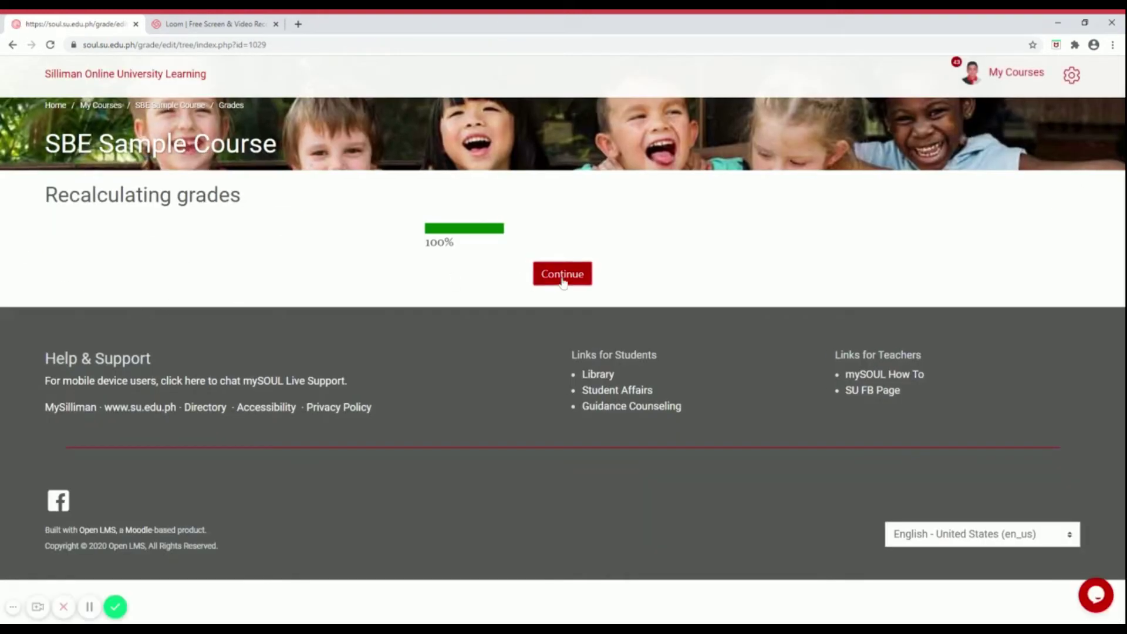
Delete the Component 4 category from the First Quarter, leaving three quarter components.
{"action": "left_click", "coordinate": [561, 281]}
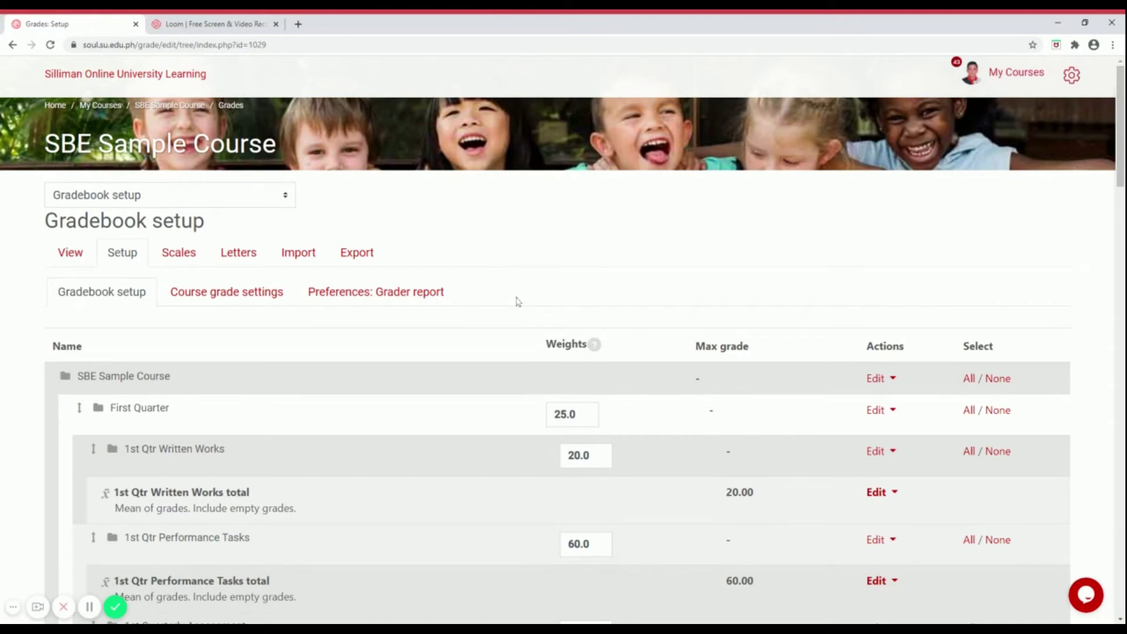
{"action": "scroll", "coordinate": [376, 485], "scroll_direction": "down", "scroll_amount": 1}
{"action": "scroll", "coordinate": [378, 483], "scroll_direction": "down", "scroll_amount": 4}
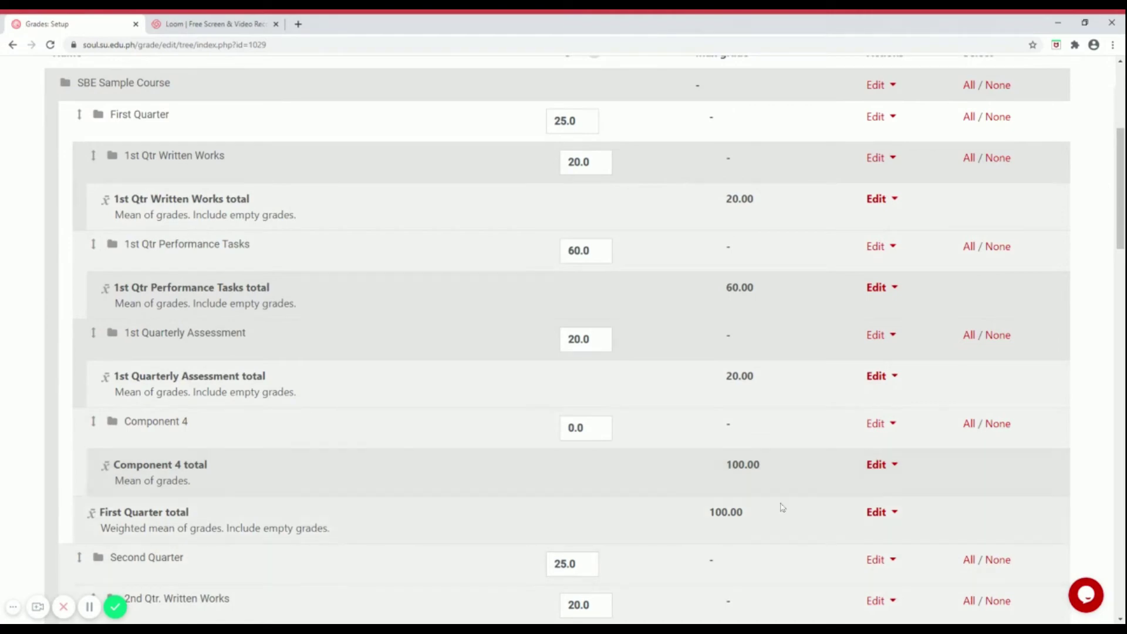
{"action": "left_click", "coordinate": [892, 427]}
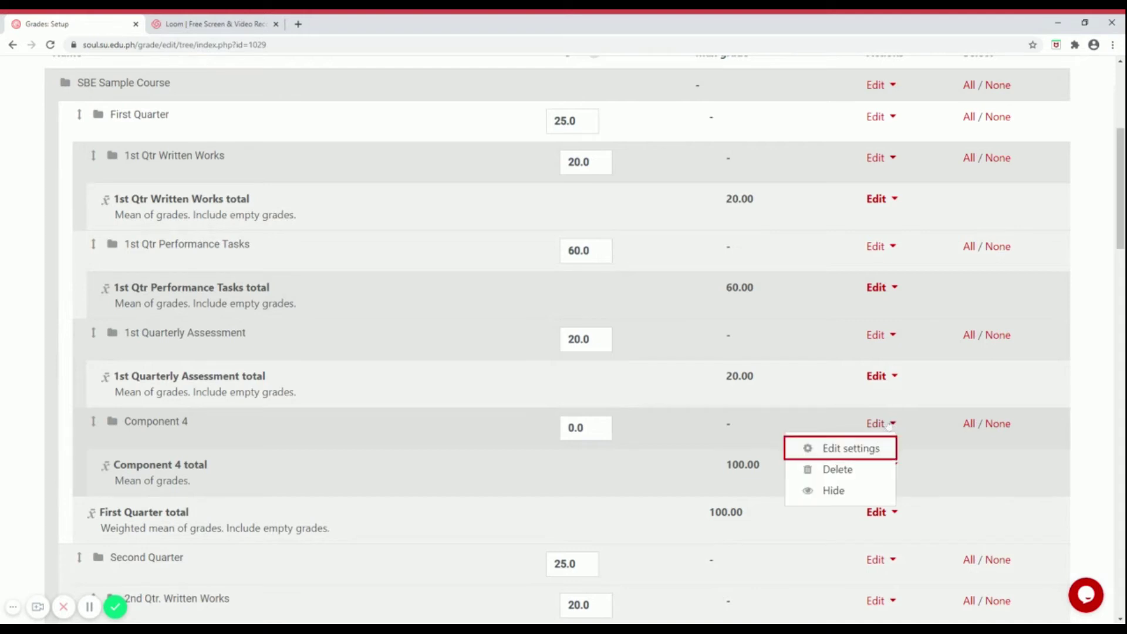
{"action": "left_click", "coordinate": [840, 475]}
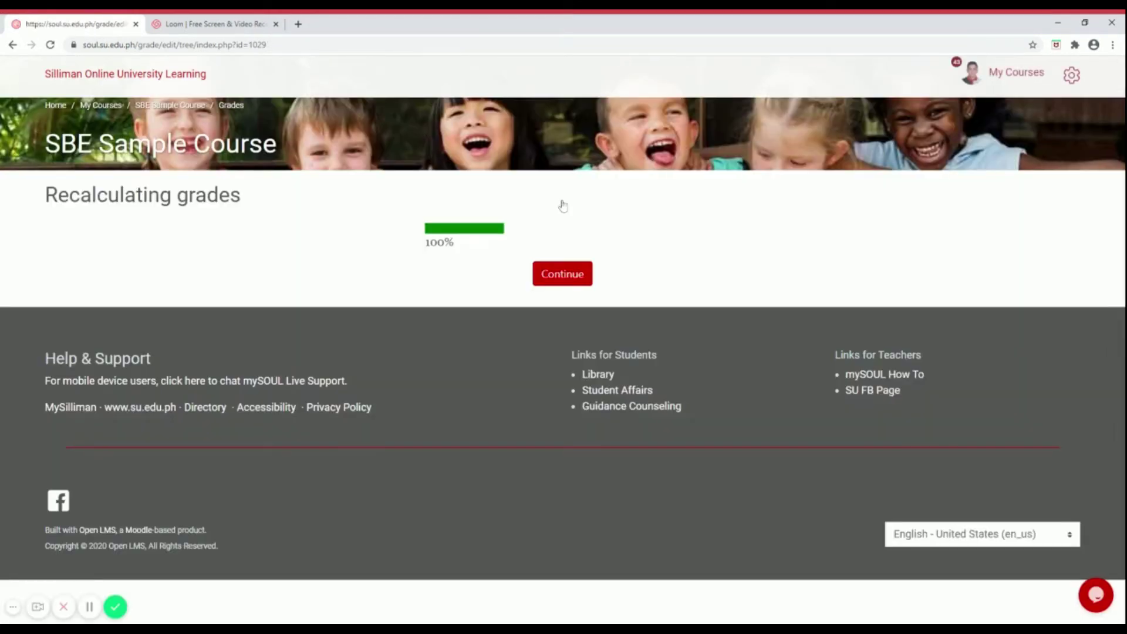
{"action": "left_click", "coordinate": [567, 279]}
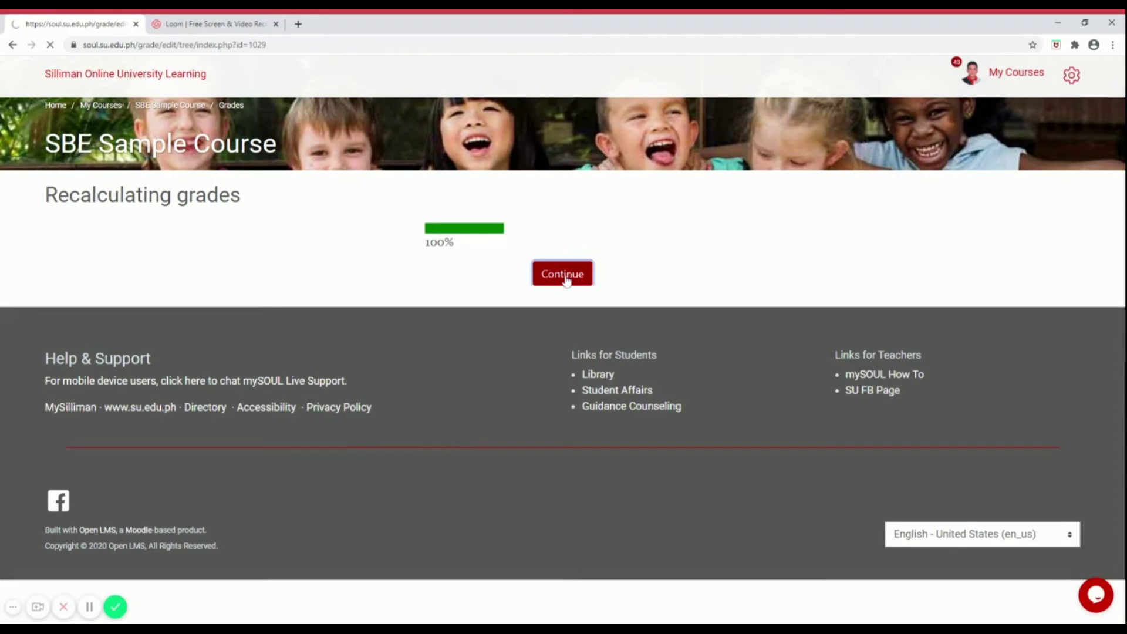
{"action": "scroll", "coordinate": [457, 473], "scroll_direction": "down", "scroll_amount": 5}
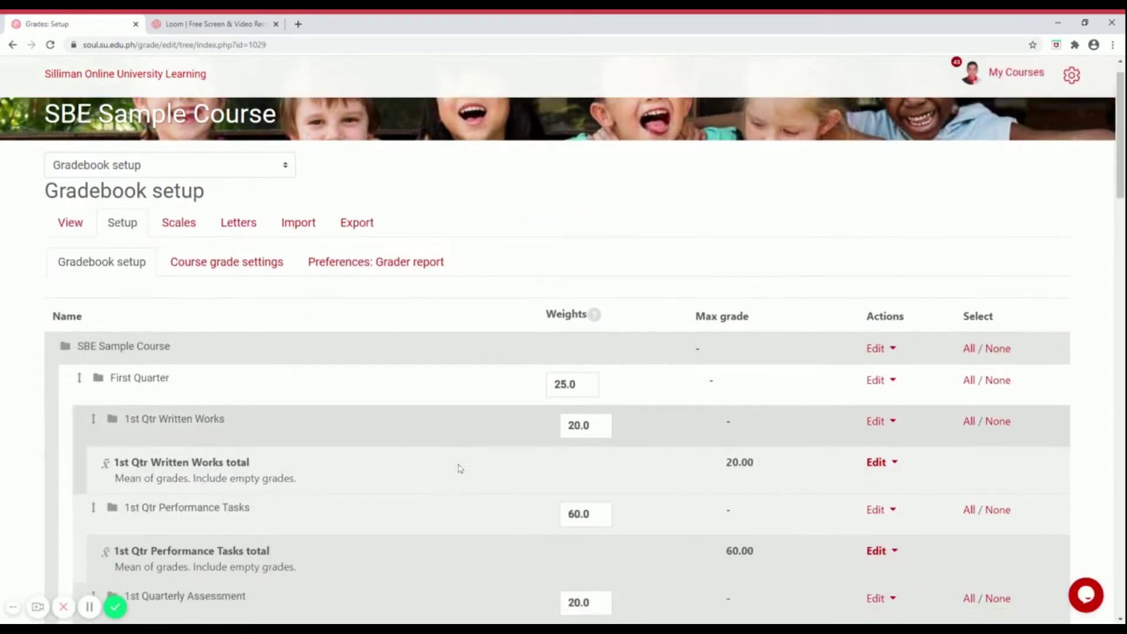
{"action": "scroll", "coordinate": [460, 467], "scroll_direction": "down", "scroll_amount": 1}
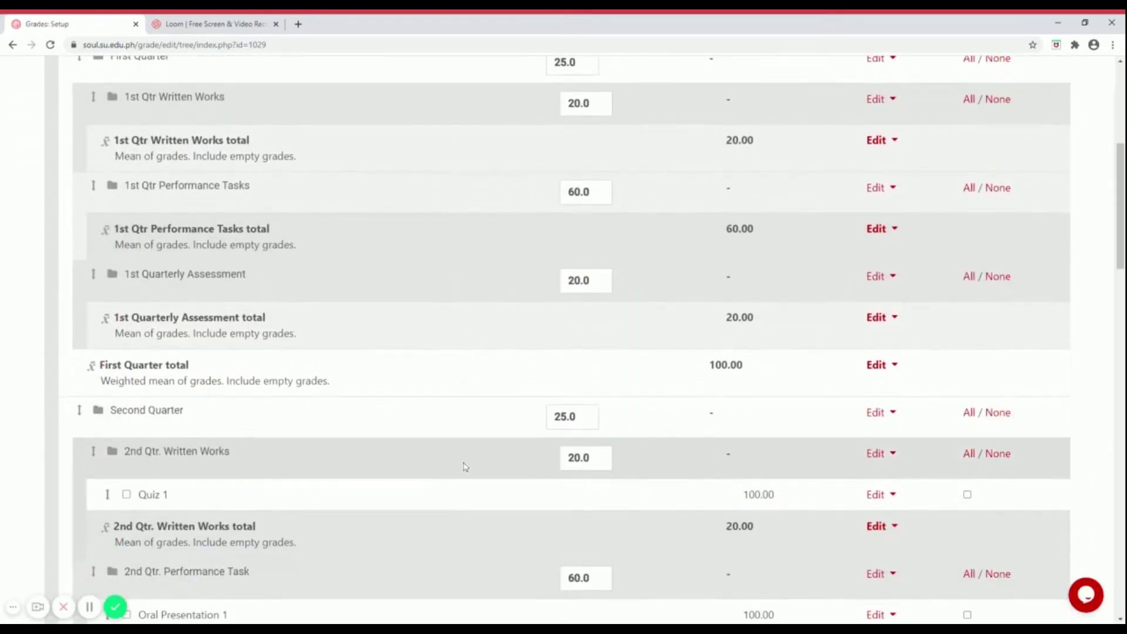
{"action": "scroll", "coordinate": [460, 462], "scroll_direction": "up", "scroll_amount": 1}
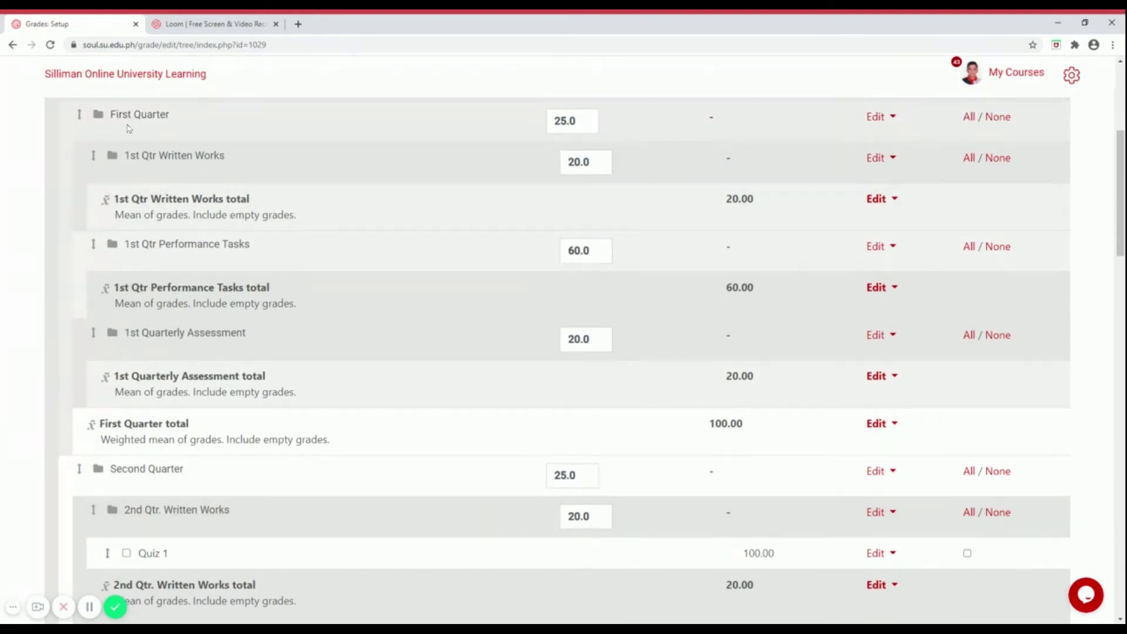
{"action": "left_click_drag", "start_coordinate": [111, 114], "coordinate": [202, 121]}
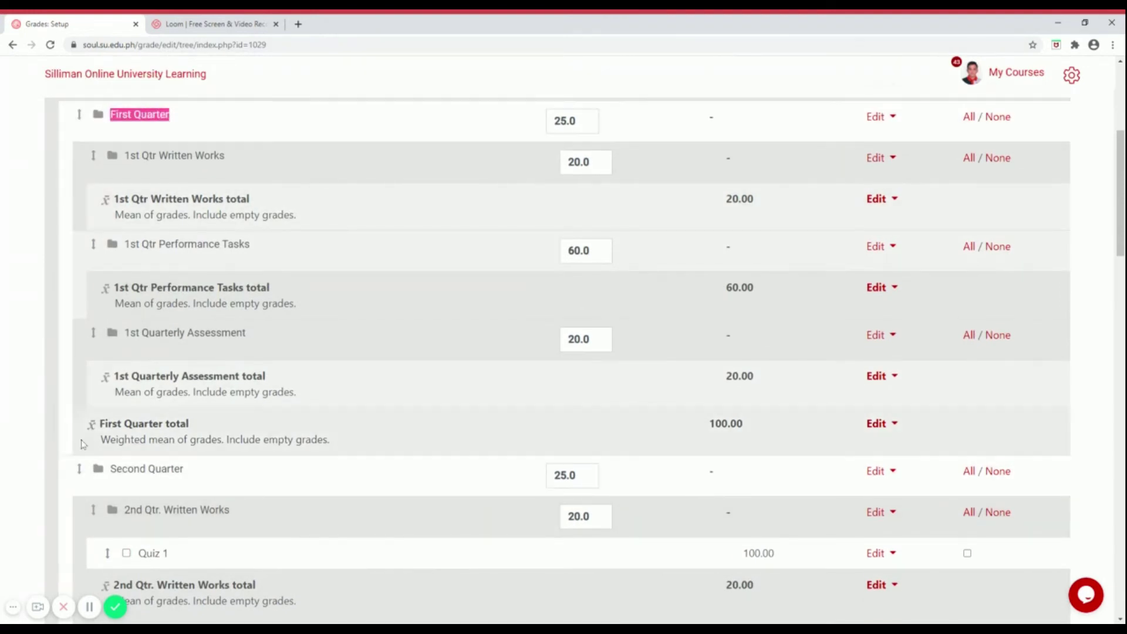
{"action": "left_click_drag", "start_coordinate": [87, 423], "coordinate": [204, 423]}
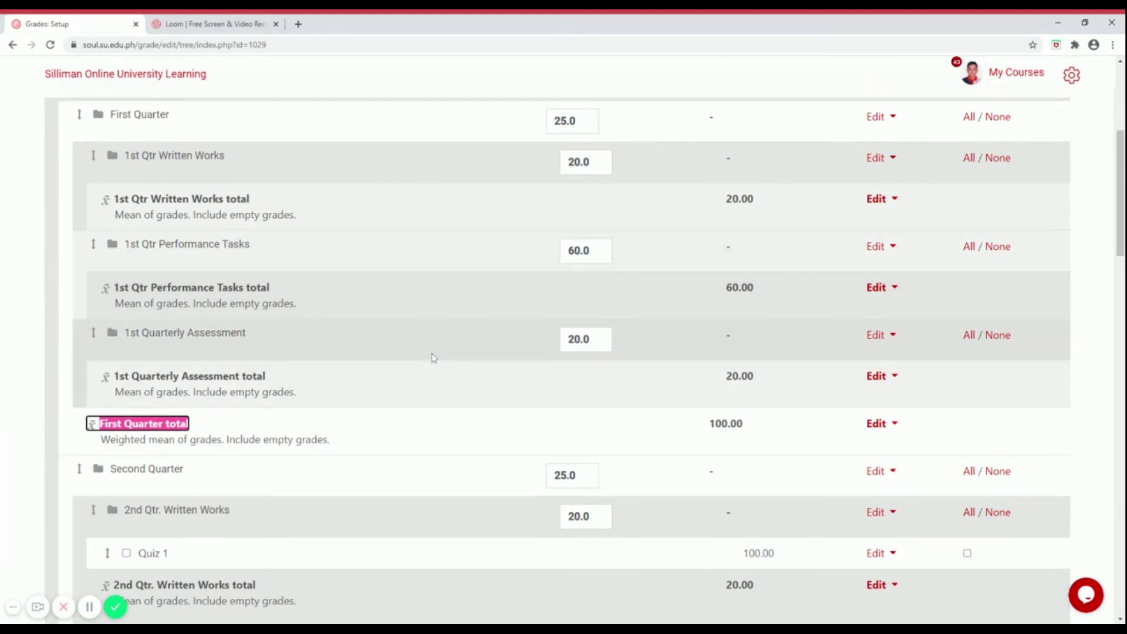
{"action": "scroll", "coordinate": [458, 355], "scroll_direction": "down", "scroll_amount": 6}
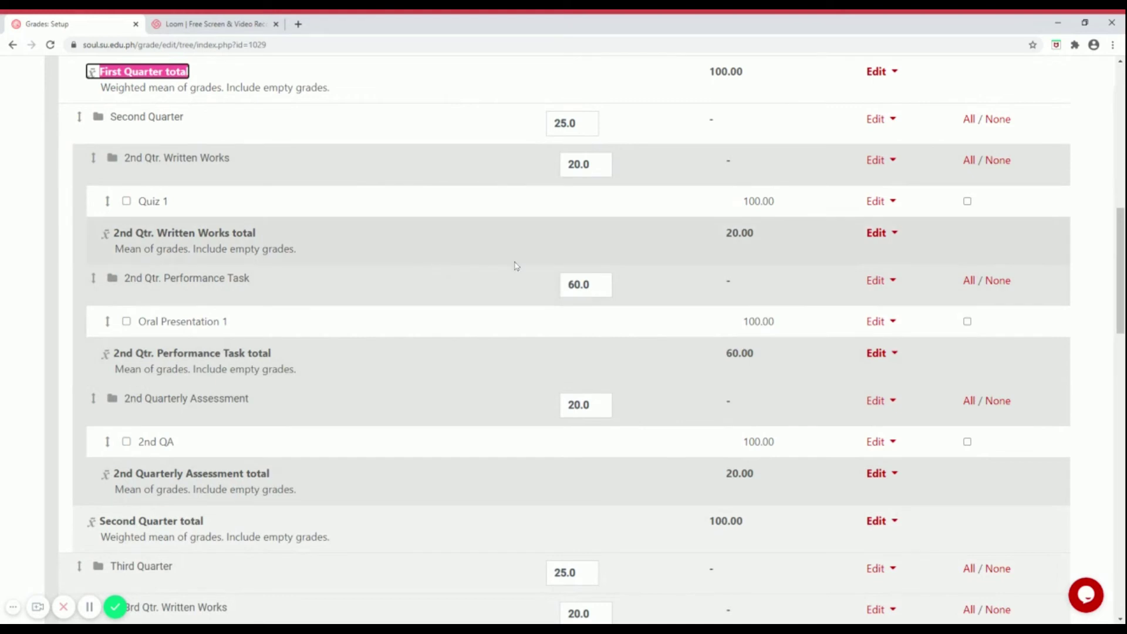
{"action": "scroll", "coordinate": [489, 317], "scroll_direction": "down", "scroll_amount": 3}
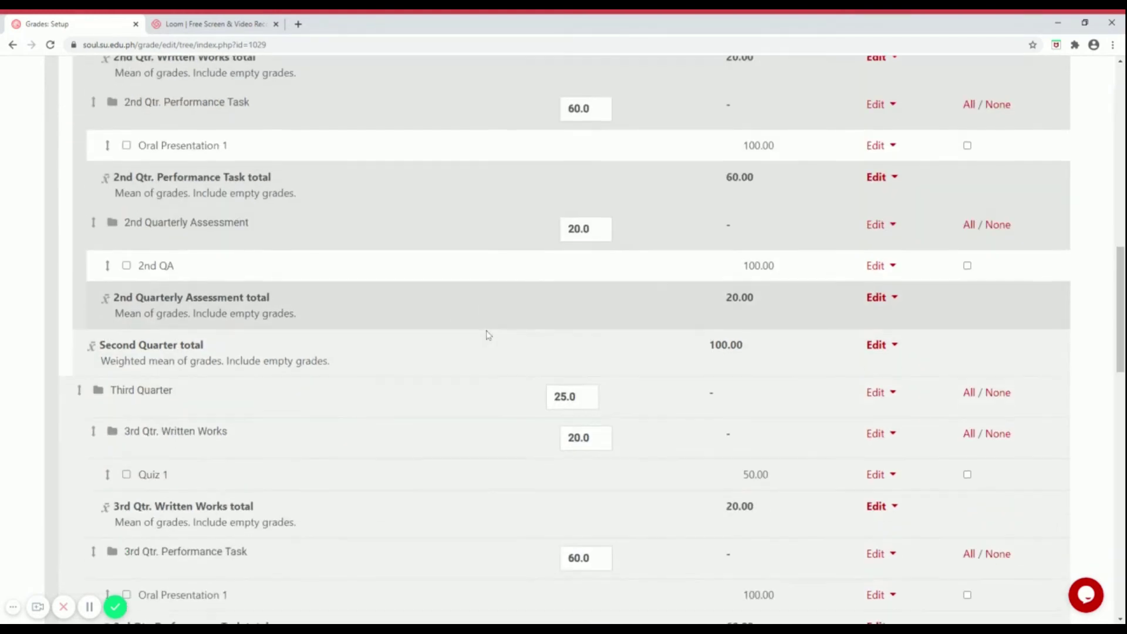
{"action": "scroll", "coordinate": [488, 335], "scroll_direction": "down", "scroll_amount": 5}
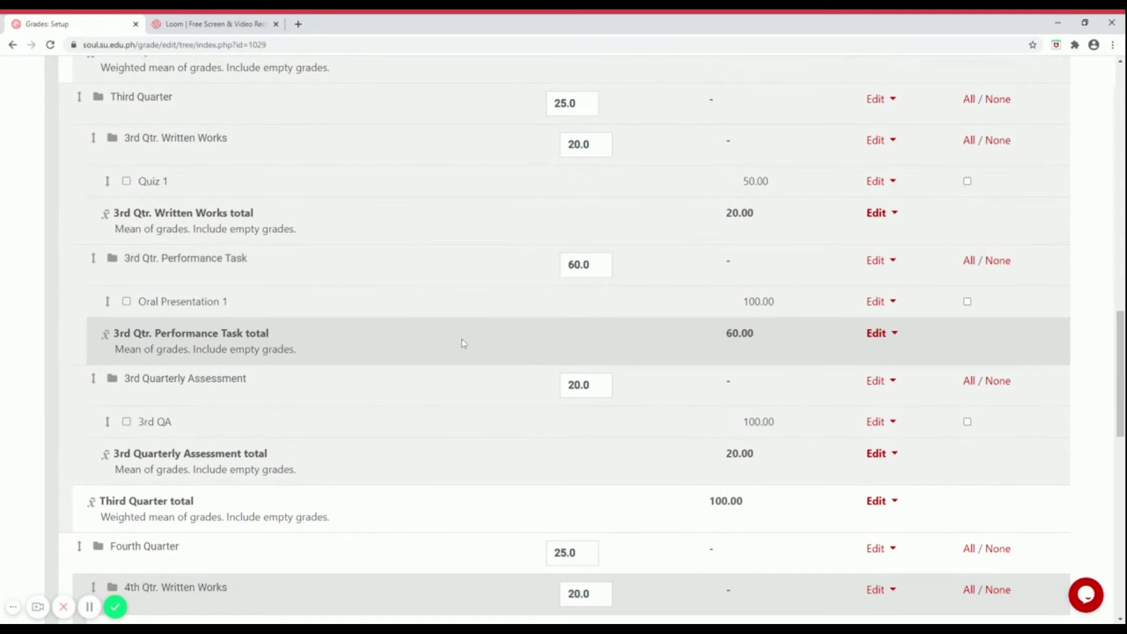
{"action": "scroll", "coordinate": [435, 347], "scroll_direction": "down", "scroll_amount": 6}
{"action": "scroll", "coordinate": [435, 351], "scroll_direction": "down", "scroll_amount": 2}
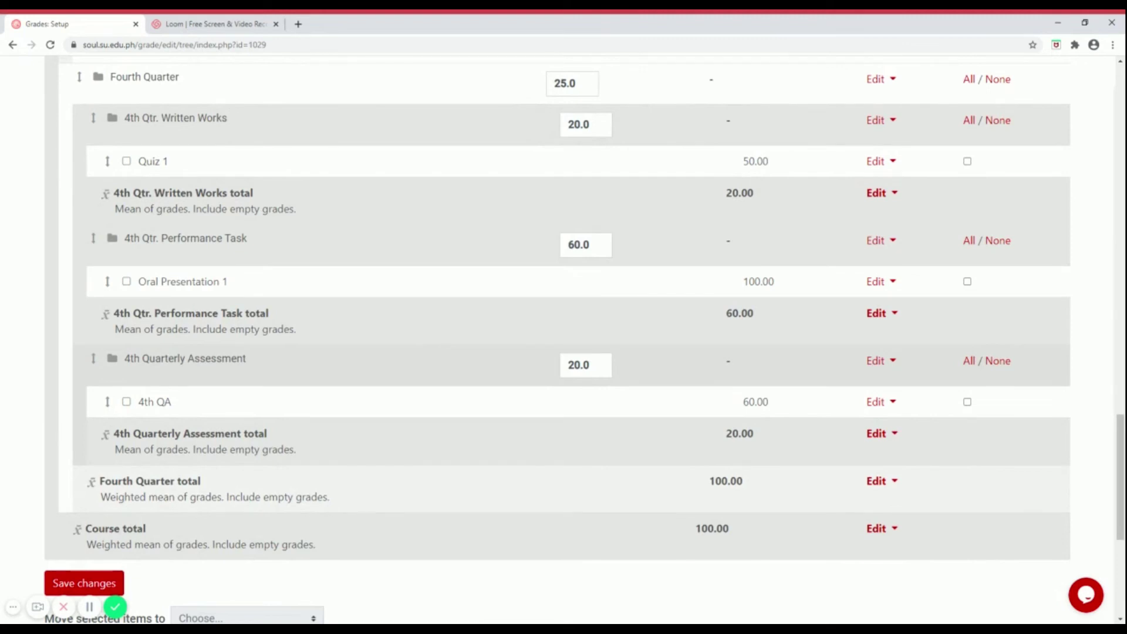
{"action": "scroll", "coordinate": [473, 385], "scroll_direction": "down", "scroll_amount": 5}
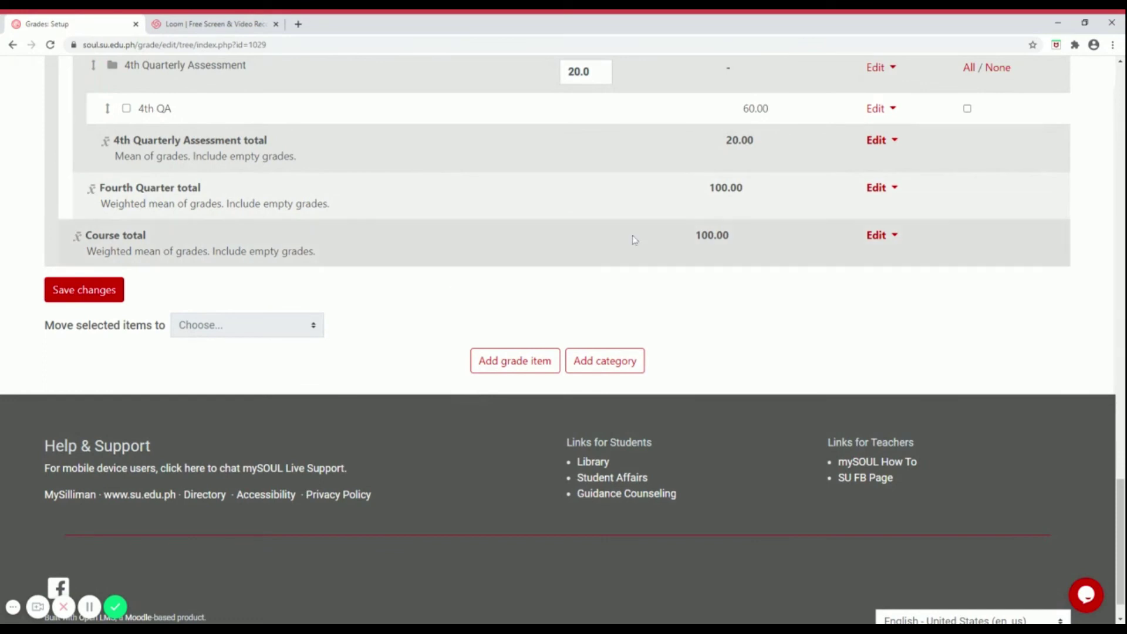
{"action": "double_click", "coordinate": [693, 241]}
{"action": "left_click", "coordinate": [581, 278]}
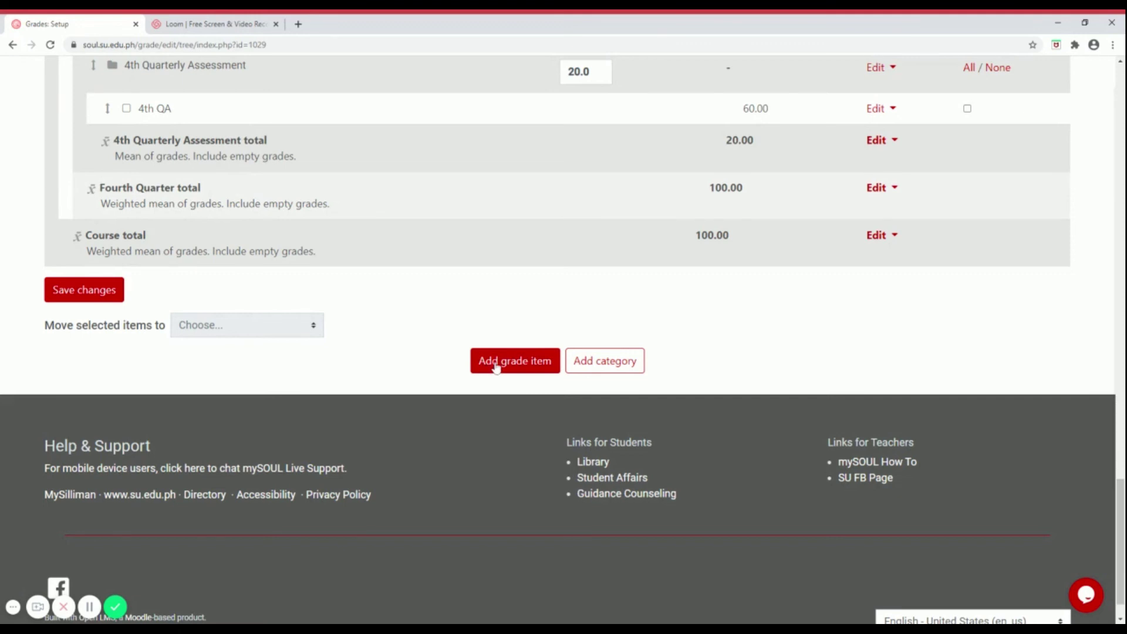
Start a new grade item named 'Oral Presentation 1'.
{"action": "left_click", "coordinate": [497, 365]}
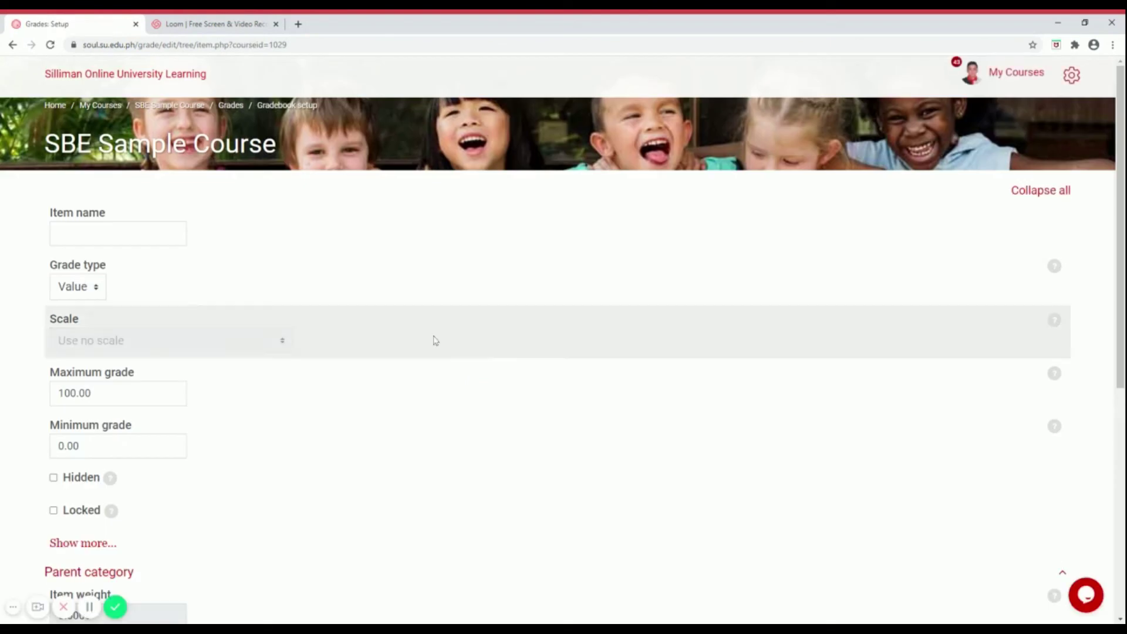
{"action": "left_click", "coordinate": [117, 233]}
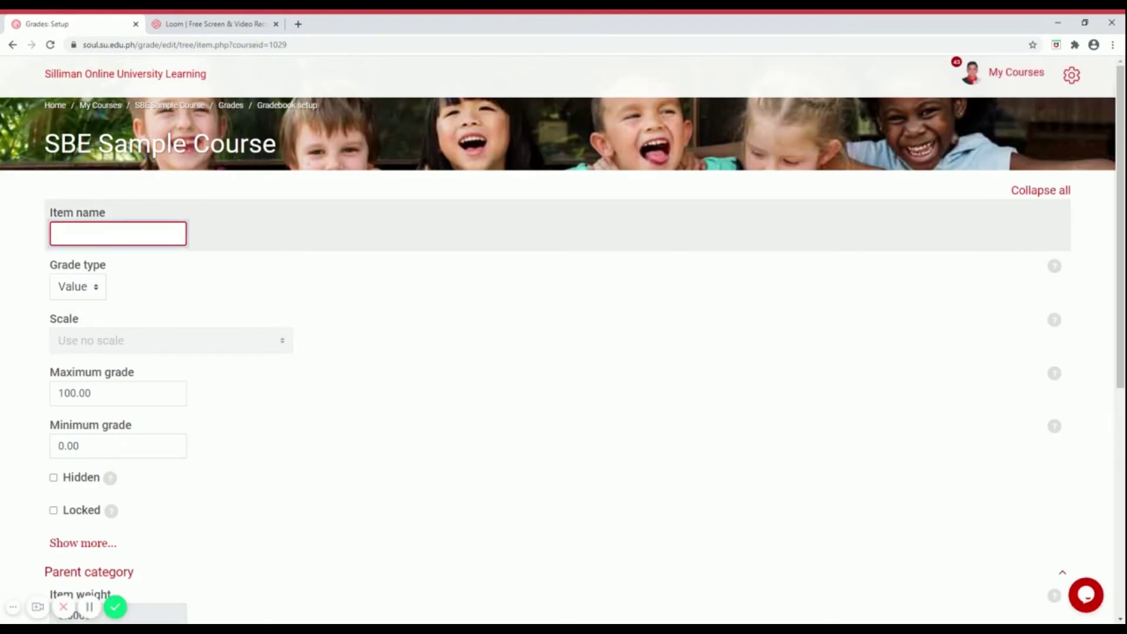
{"action": "type", "text": "Oral Presentation 1"}
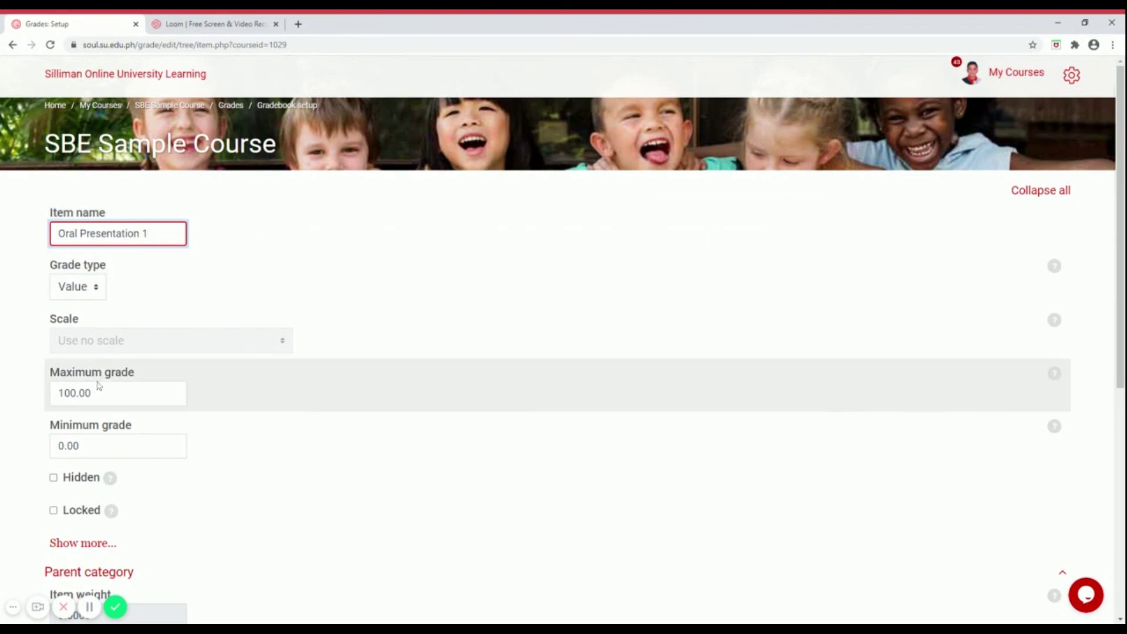
Give the item a maximum grade of 50 and place it in 1st Qtr Performance Tasks.
{"action": "scroll", "coordinate": [149, 317], "scroll_direction": "down", "scroll_amount": 2}
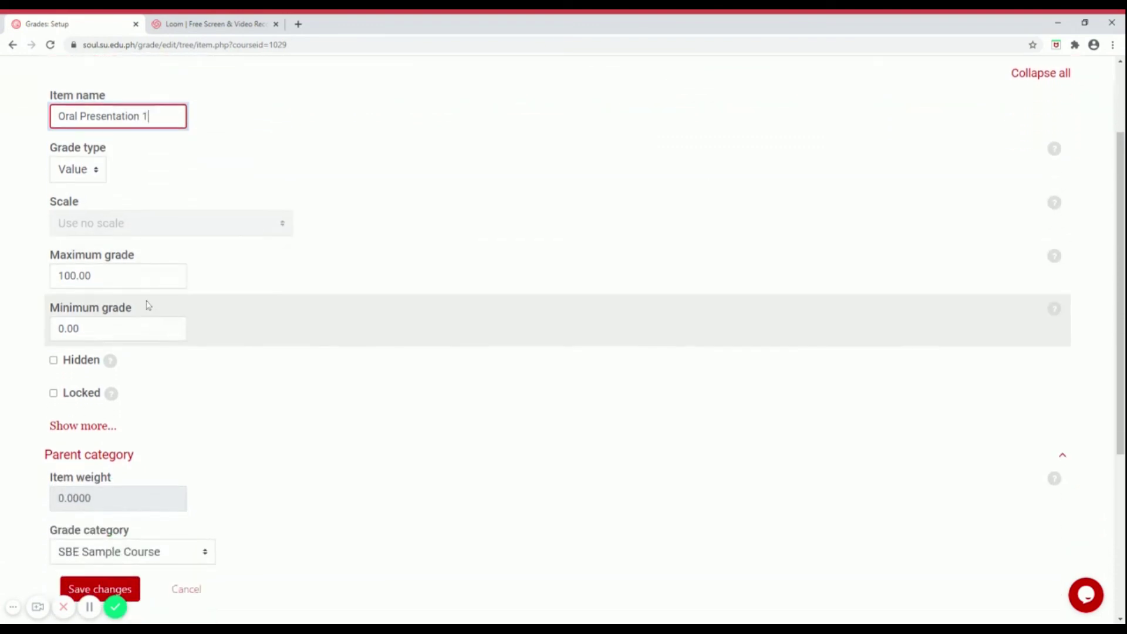
{"action": "left_click", "coordinate": [135, 276]}
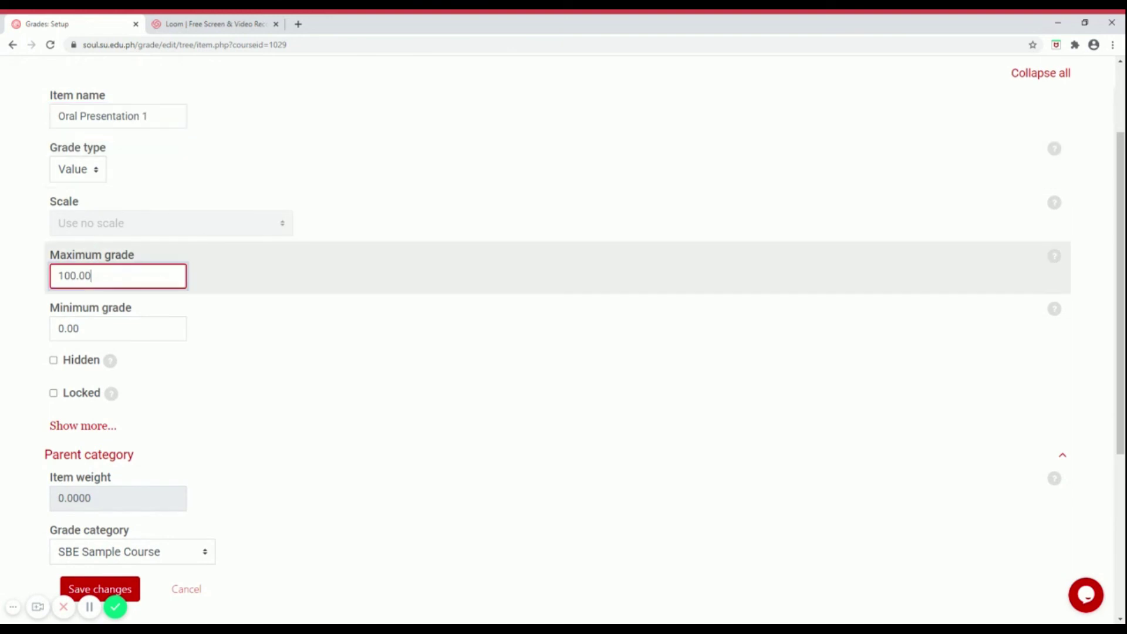
{"action": "key", "text": "BackSpace"}
{"action": "key", "text": "BackSpace"}
{"action": "key", "text": "BackSpace"}
{"action": "key", "text": "BackSpace"}
{"action": "key", "text": "BackSpace"}
{"action": "key", "text": "BackSpace"}
{"action": "type", "text": "50"}
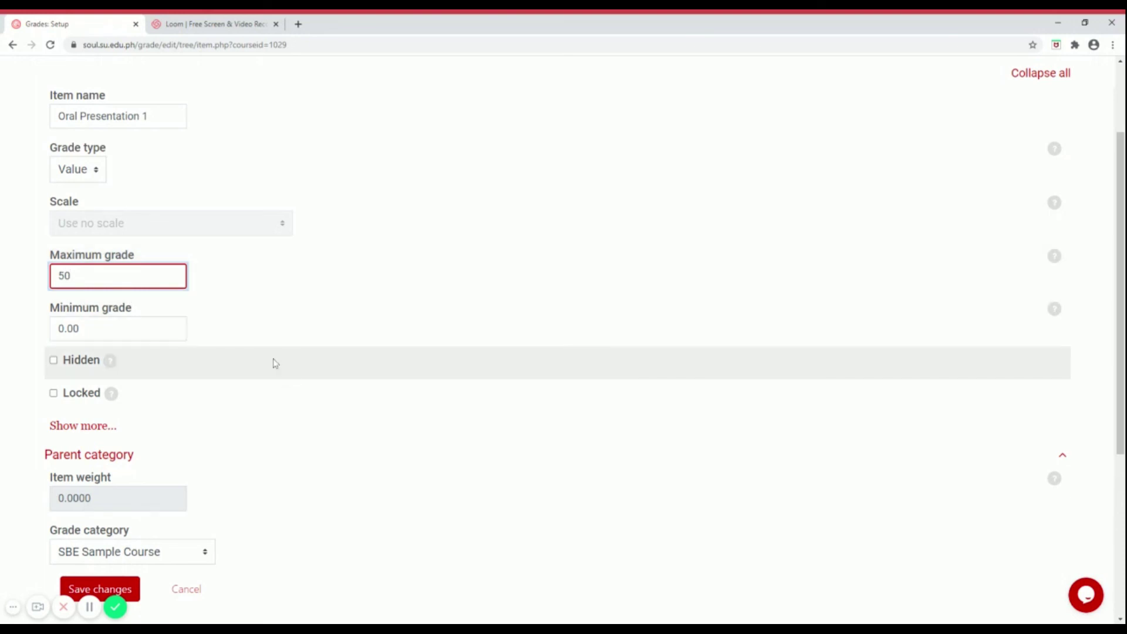
{"action": "scroll", "coordinate": [184, 514], "scroll_direction": "down", "scroll_amount": 2}
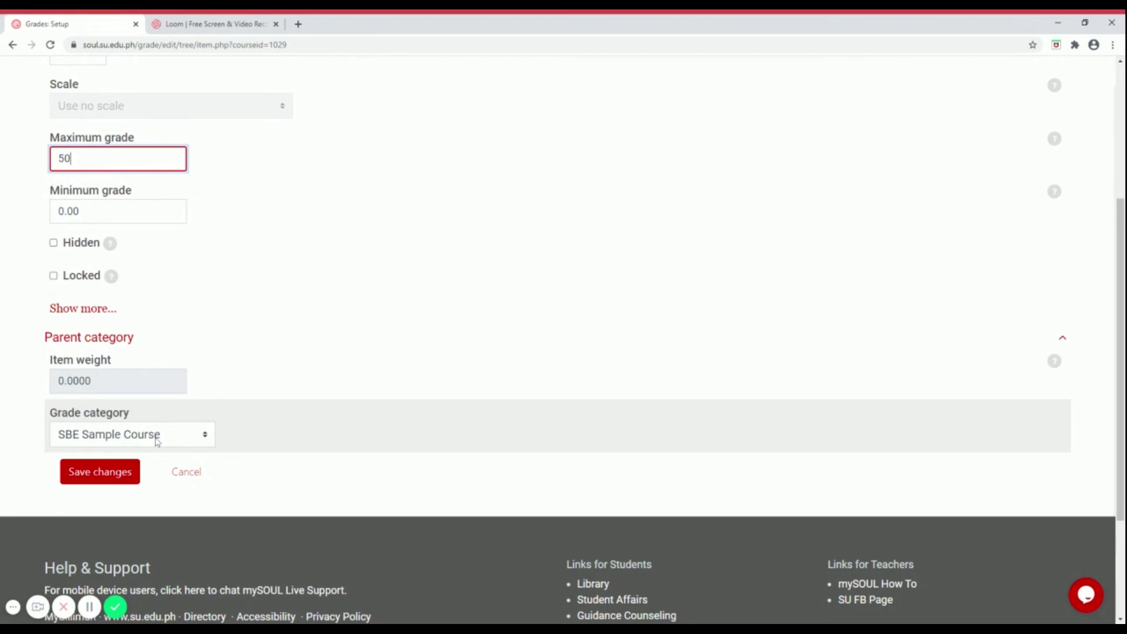
{"action": "left_click", "coordinate": [158, 440]}
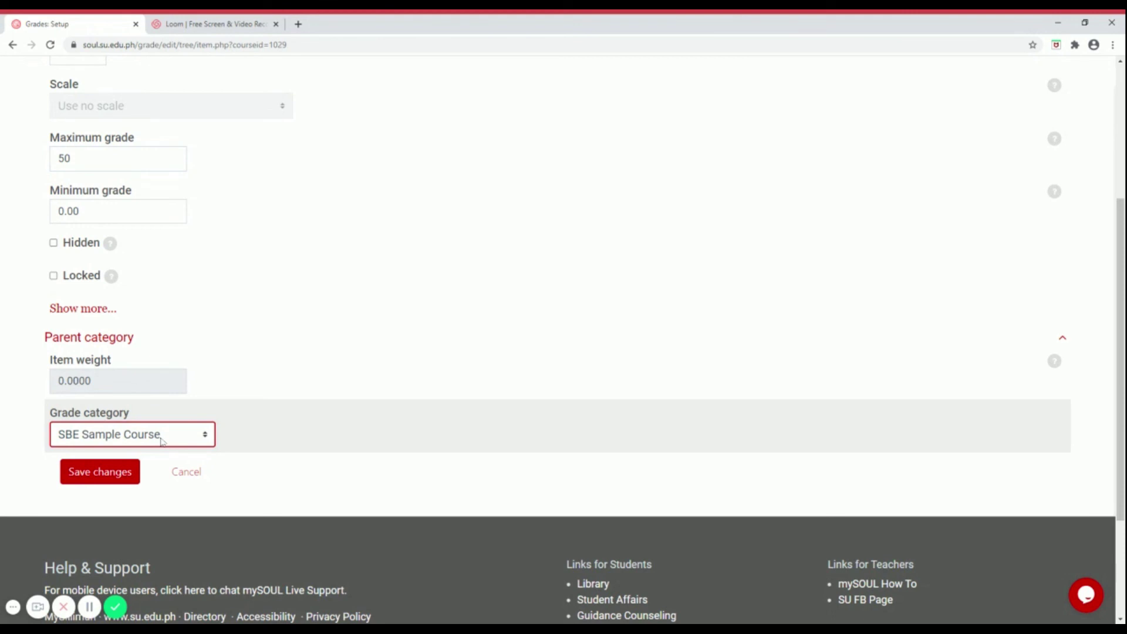
{"action": "scroll", "coordinate": [166, 432], "scroll_direction": "down", "scroll_amount": 1}
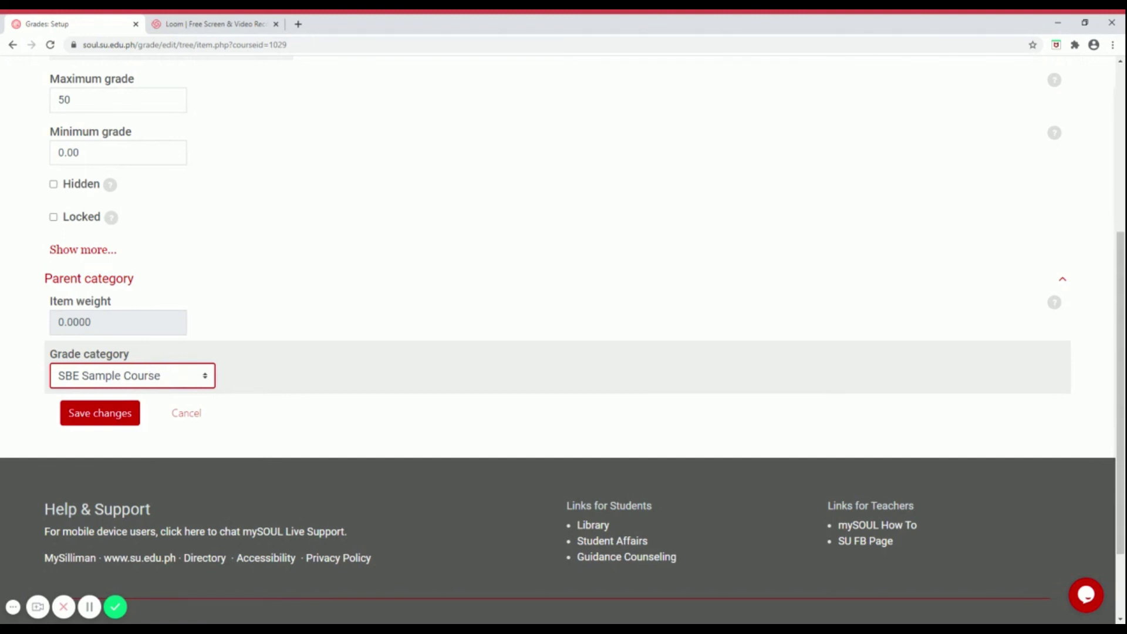
{"action": "key", "text": "Down"}
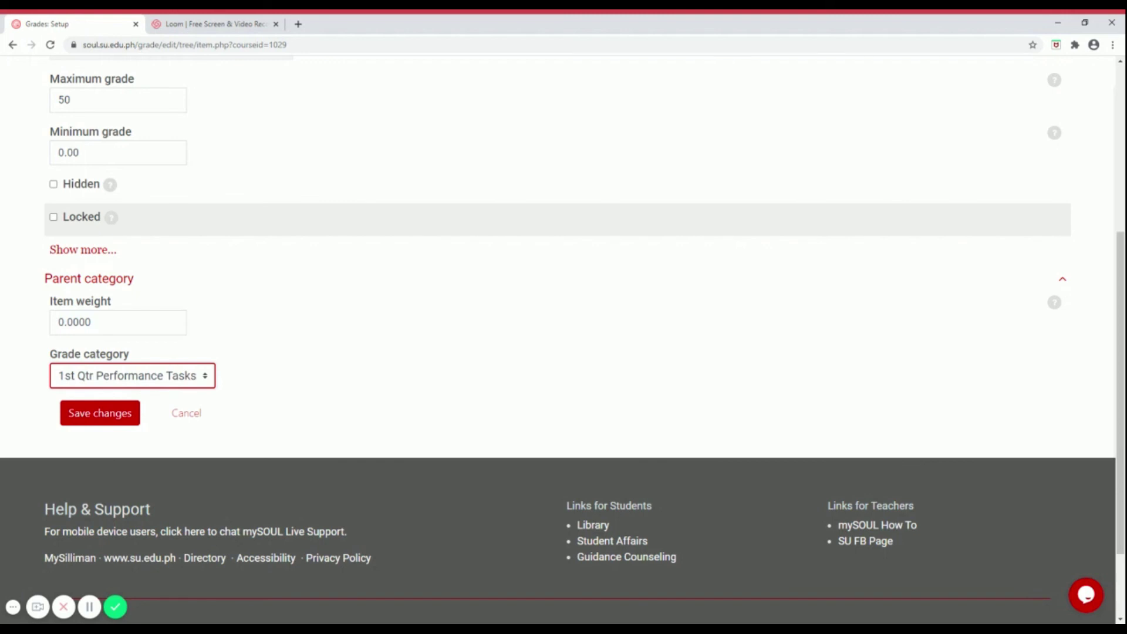
{"action": "left_click", "coordinate": [84, 415]}
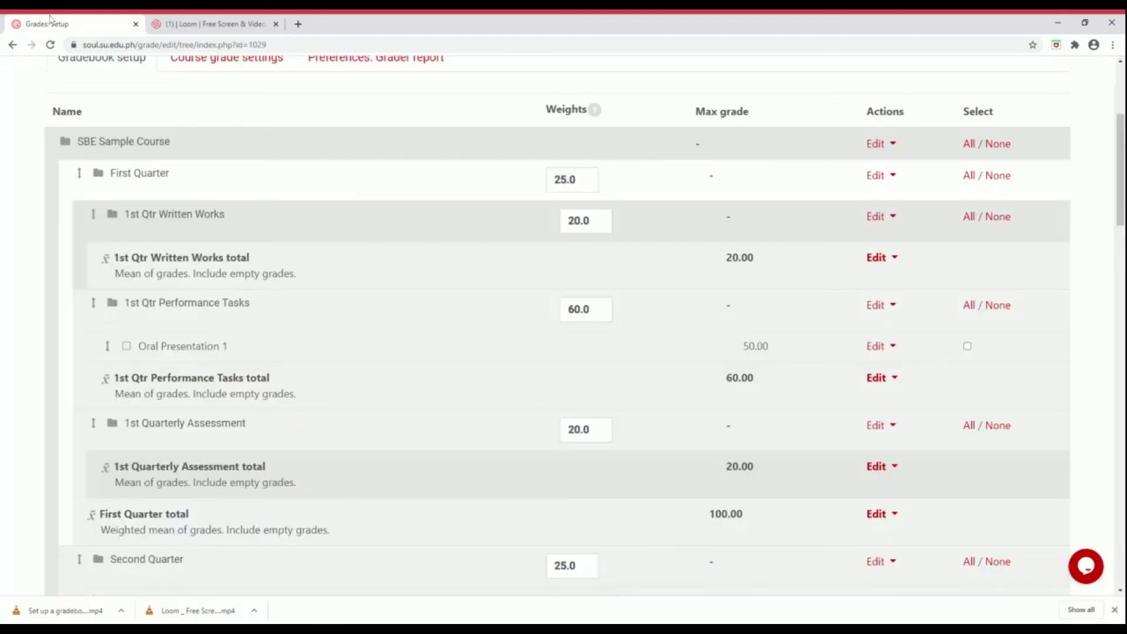
{"action": "scroll", "coordinate": [394, 291], "scroll_direction": "up", "scroll_amount": 3}
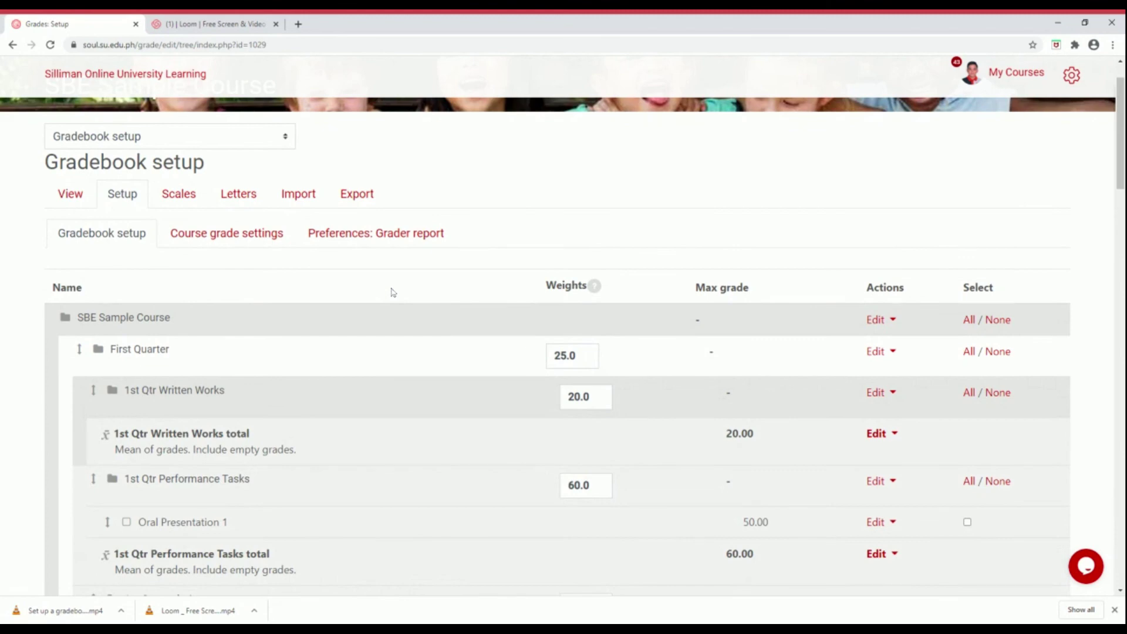
{"action": "scroll", "coordinate": [393, 292], "scroll_direction": "down", "scroll_amount": 4}
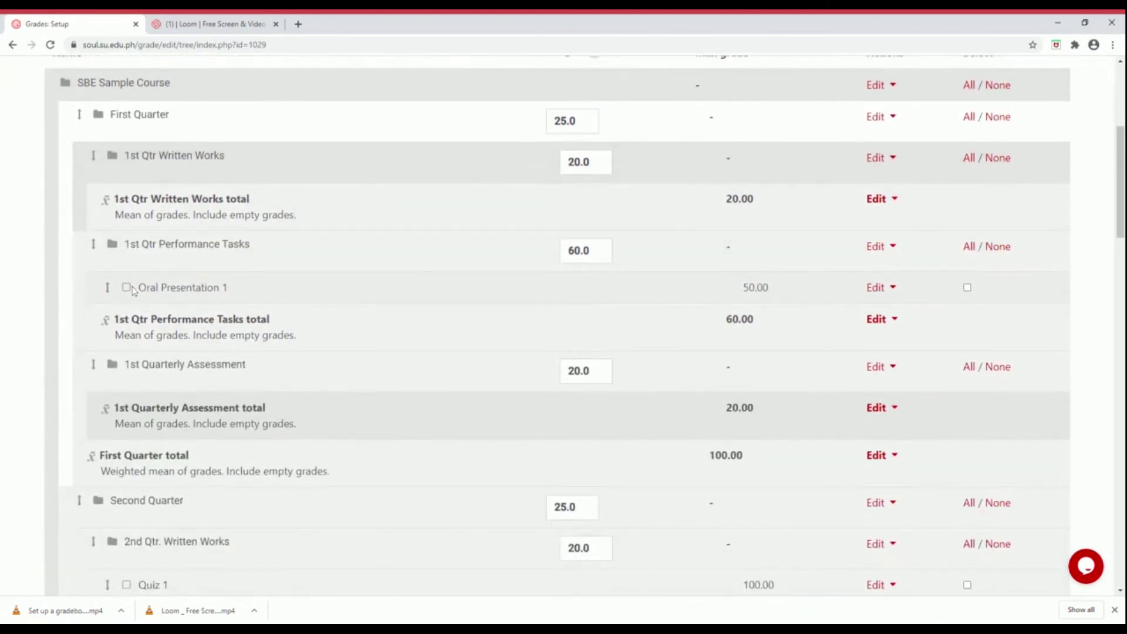
{"action": "left_click_drag", "start_coordinate": [136, 288], "coordinate": [240, 295]}
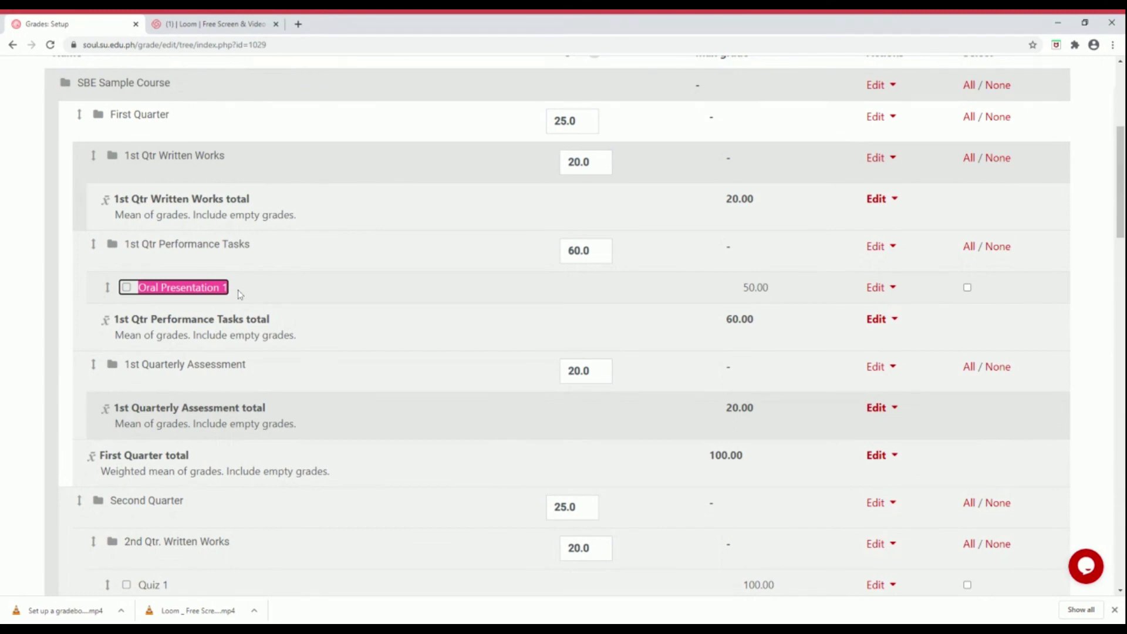
{"action": "left_click", "coordinate": [1, 229]}
{"action": "scroll", "coordinate": [2, 229], "scroll_direction": "up", "scroll_amount": 4}
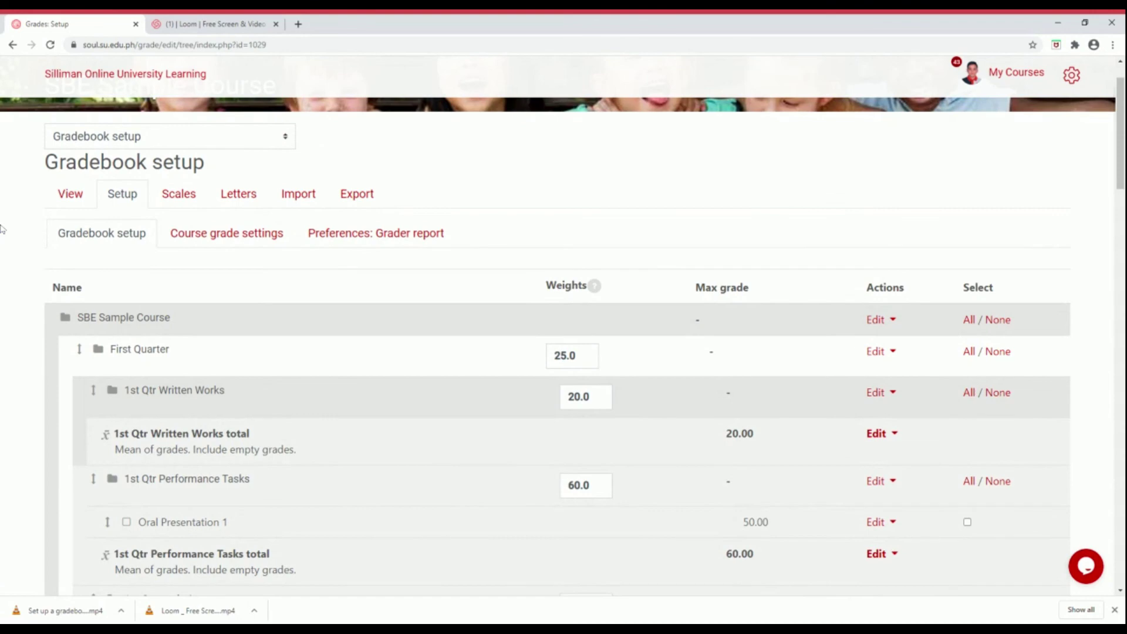